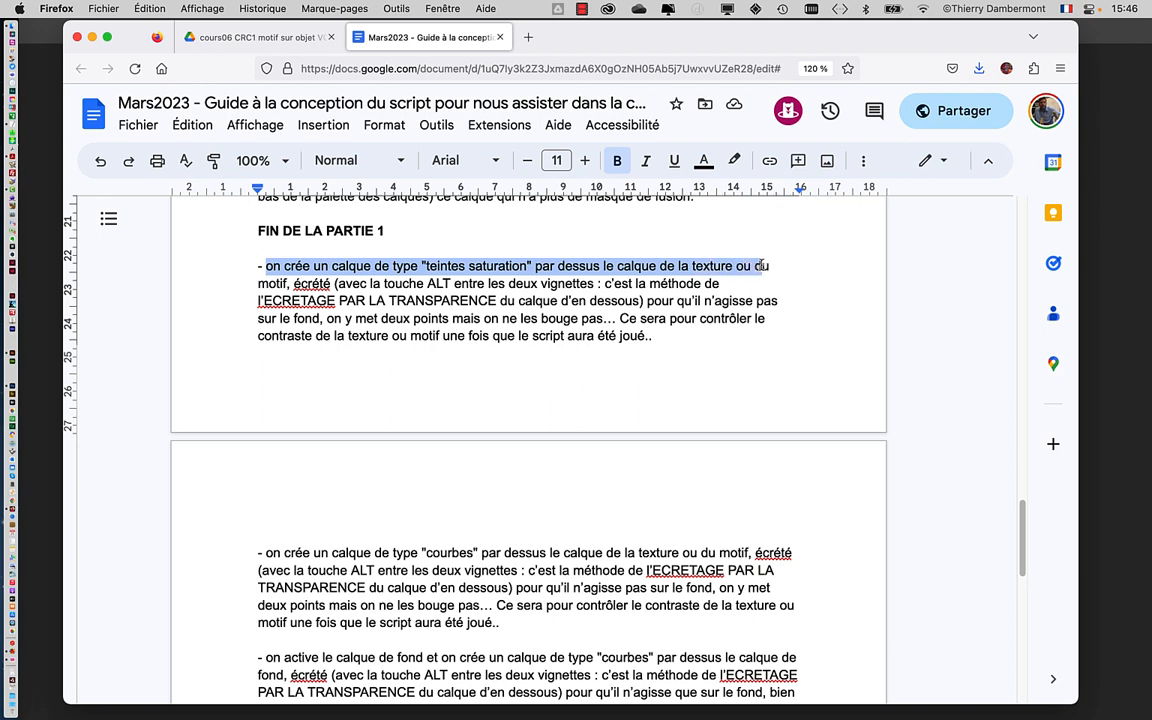
In the "teintes saturation" paragraph, replace "y met deux points mais on ne les bouge pas" with "ne modifie pas le réglage".
left_click(296, 283)
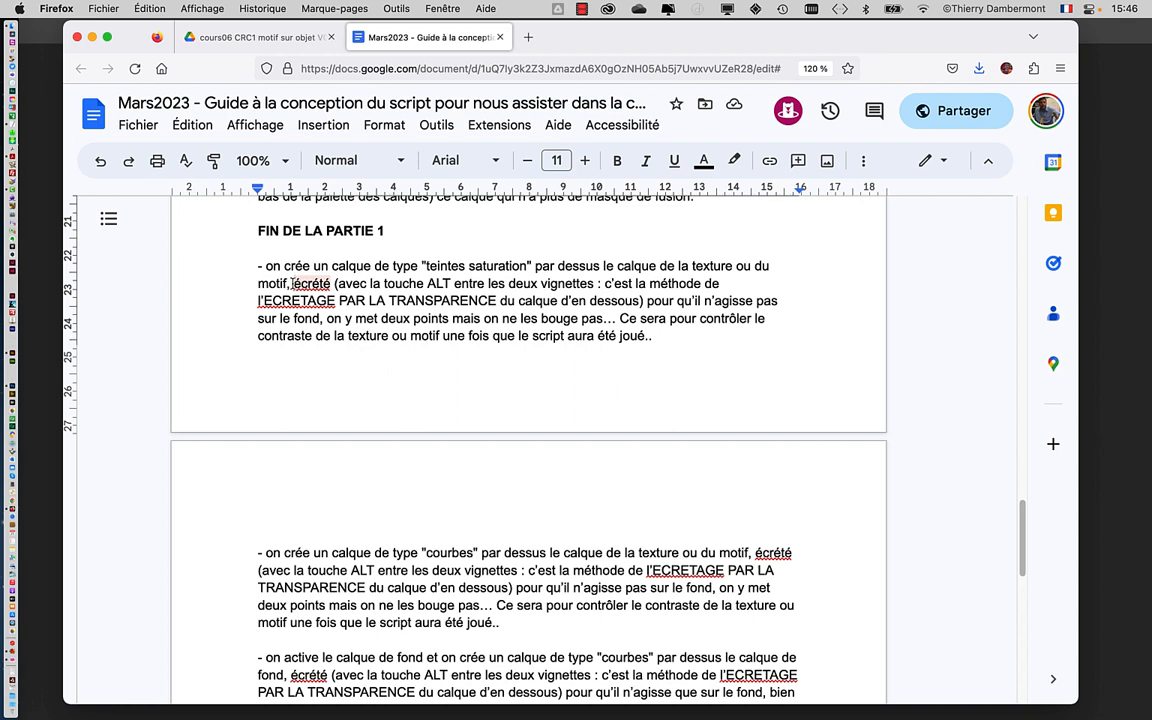
left_click_drag(293, 283, 322, 318)
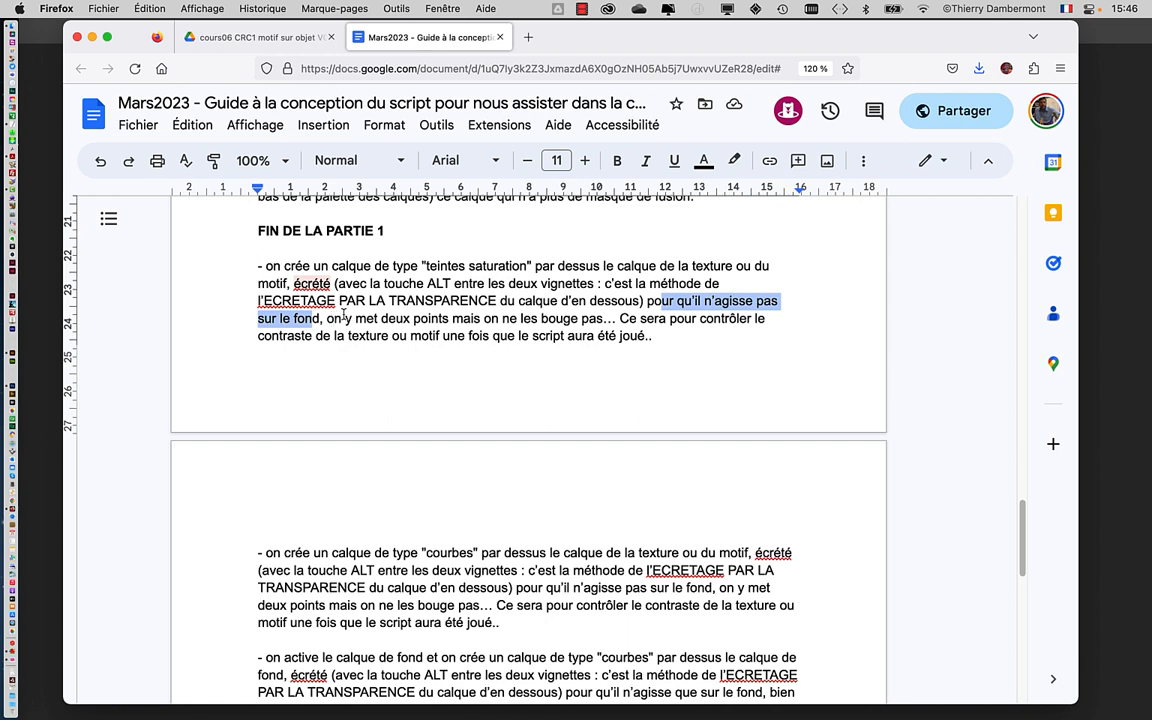
left_click_drag(345, 318, 604, 318)
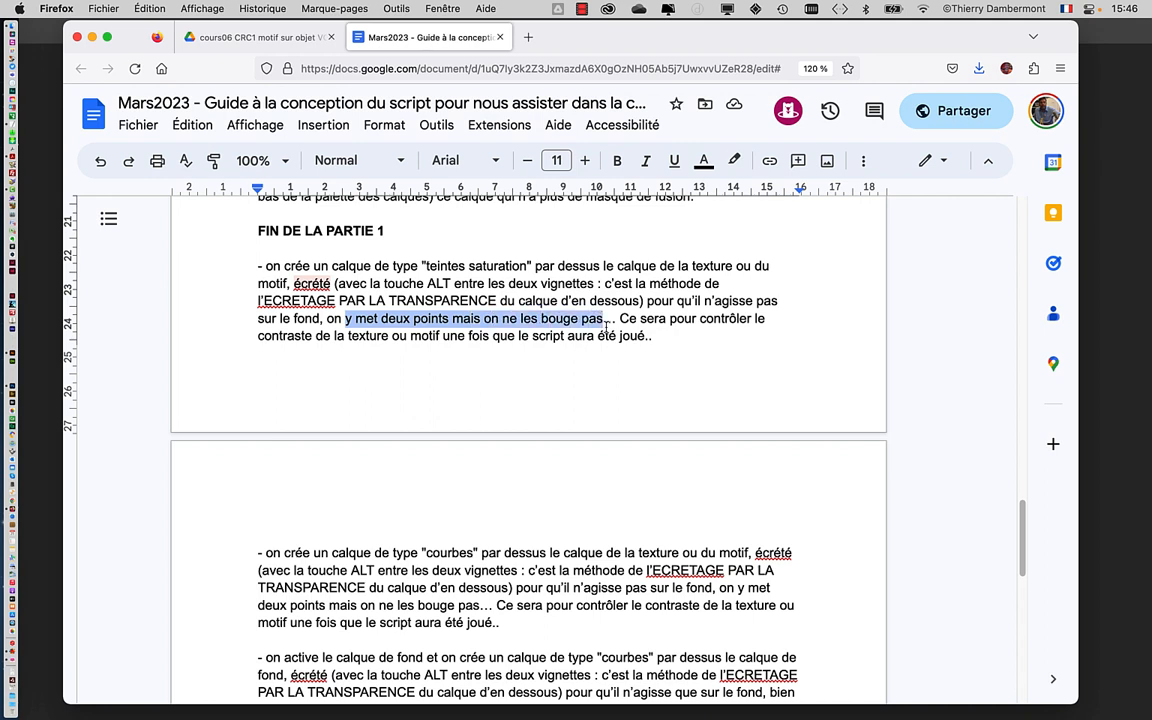
type("ne modifie pa")
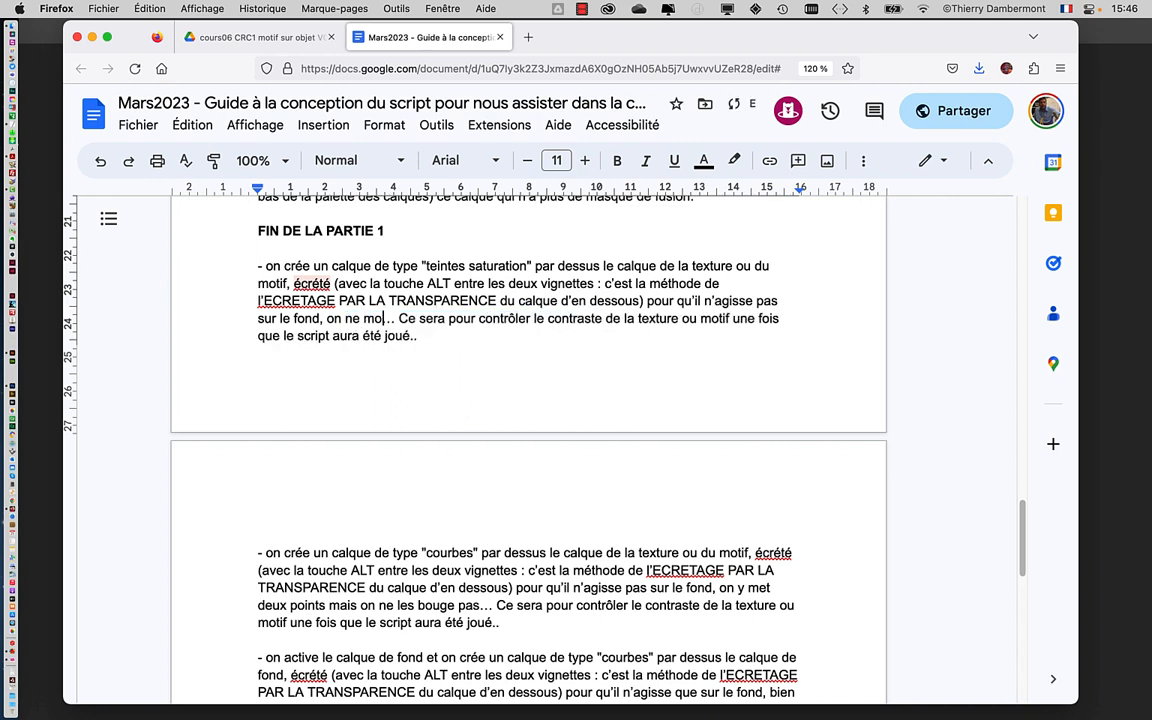
type("s le réglage")
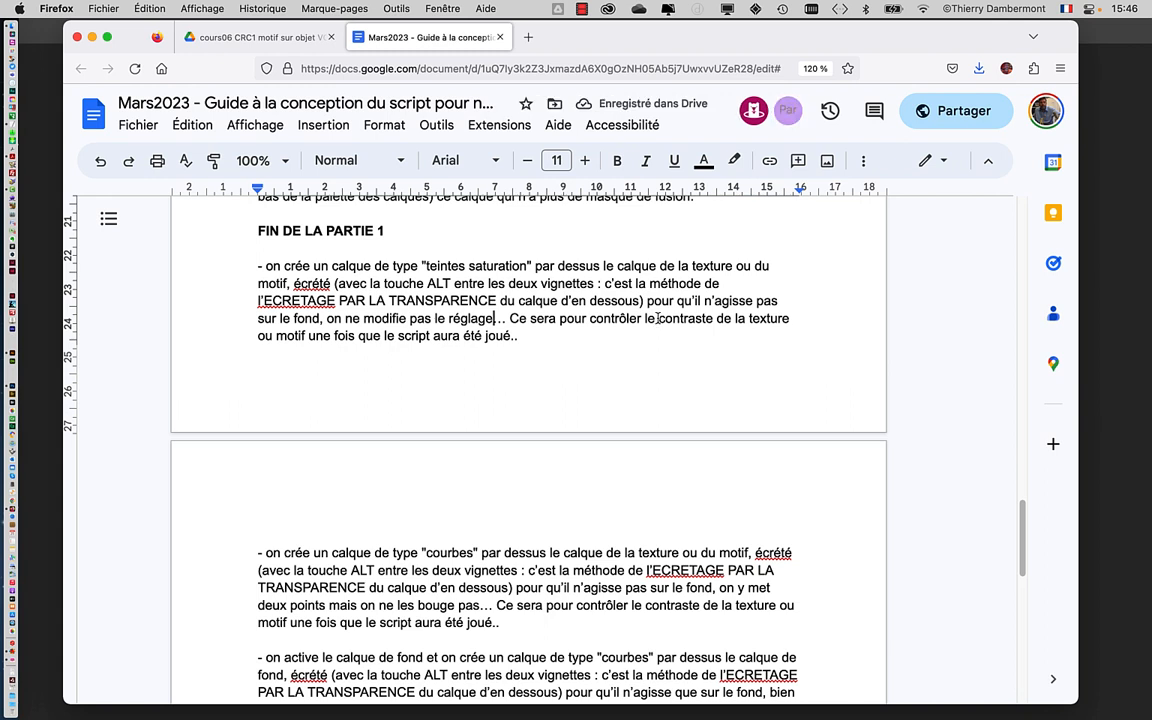
Replace "le contraste" with "la couleur" in the "teintes saturation" paragraph and remove the extra period at its end.
left_click_drag(649, 317, 718, 318)
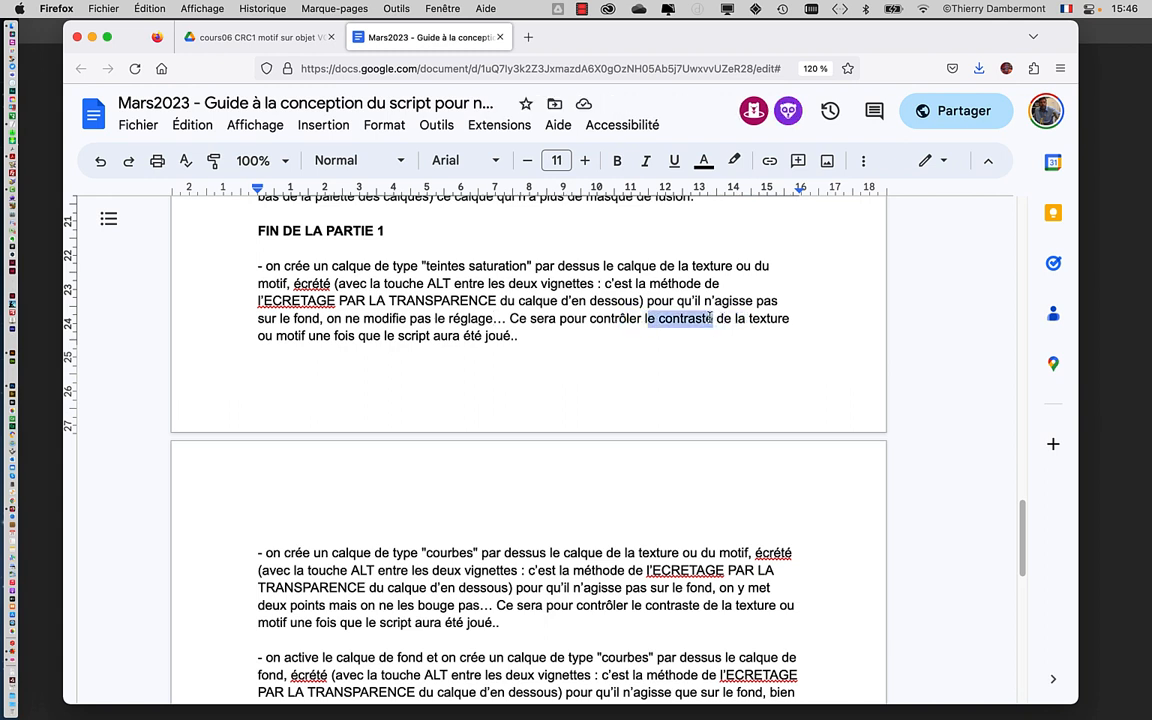
type("la coueur")
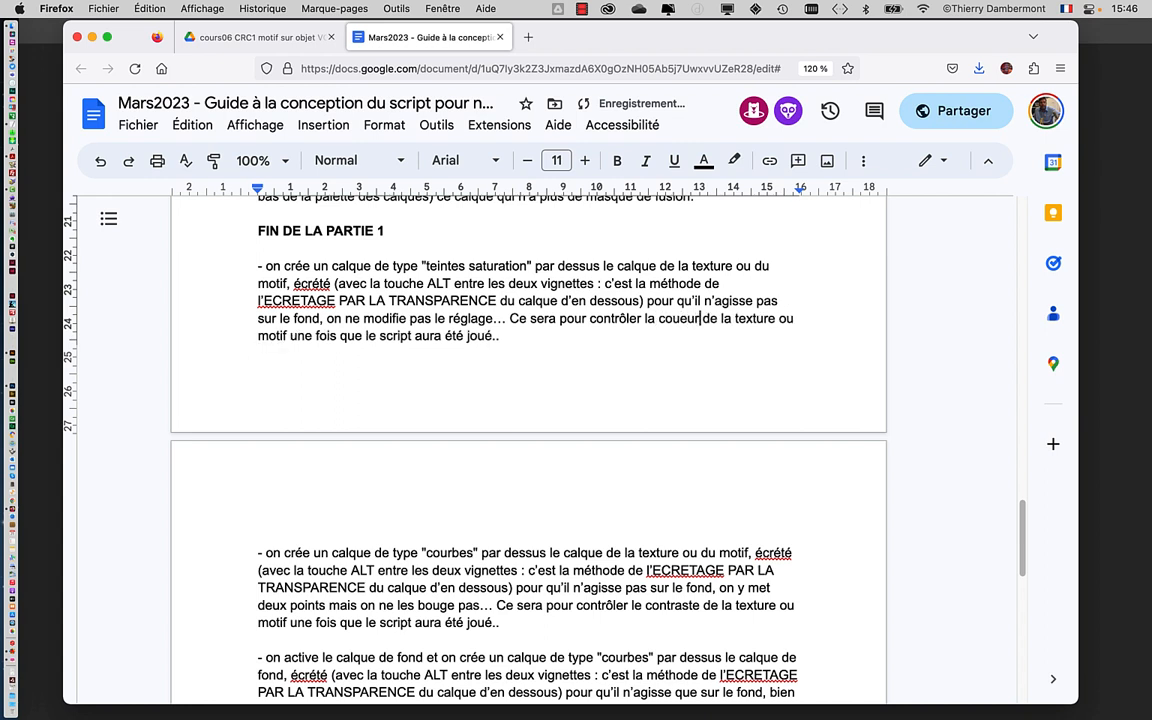
left_click(681, 318)
type("l")
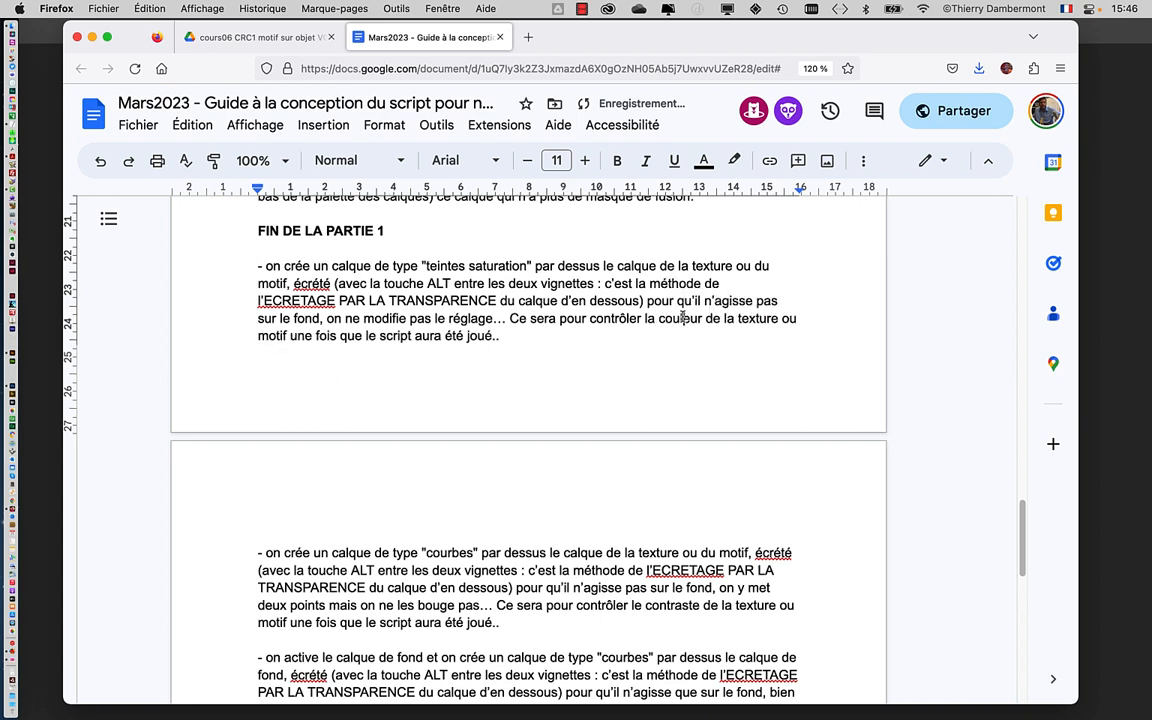
left_click(367, 336)
left_click(513, 339)
key("BackSpace")
Review the first "courbes" paragraph about the texture or pattern layer and remove the extra period at its end.
scroll(494, 347, "down", 5)
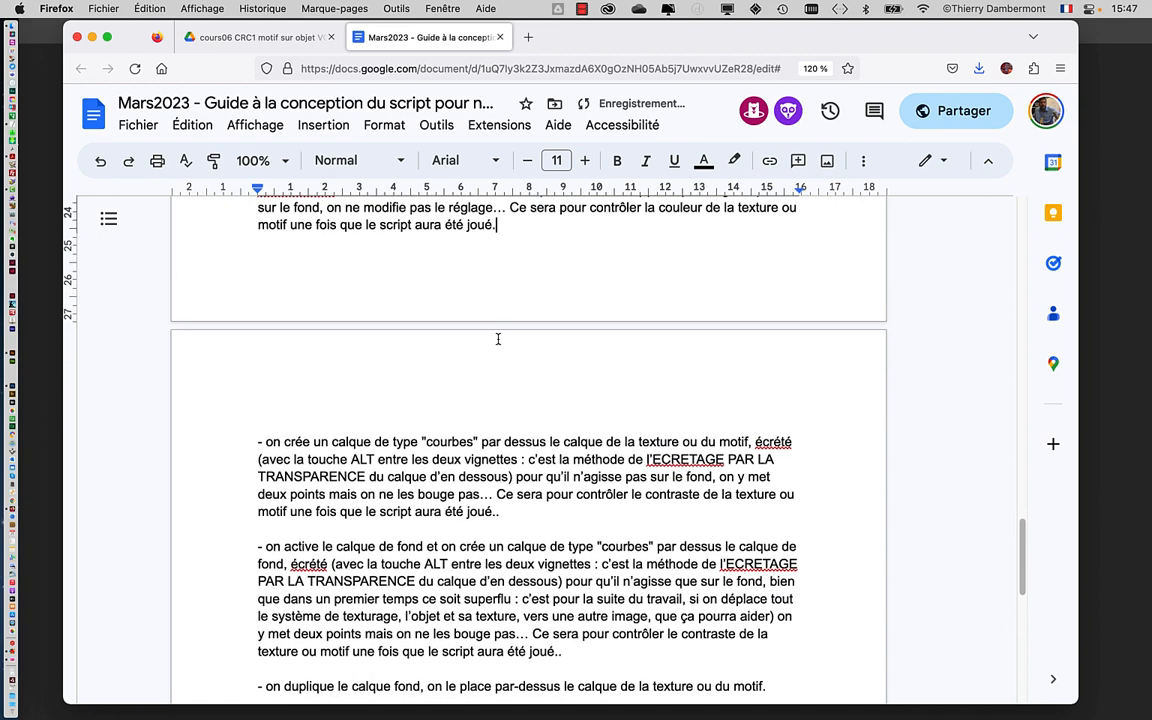
left_click_drag(309, 360, 718, 477)
scroll(262, 390, "up", 2)
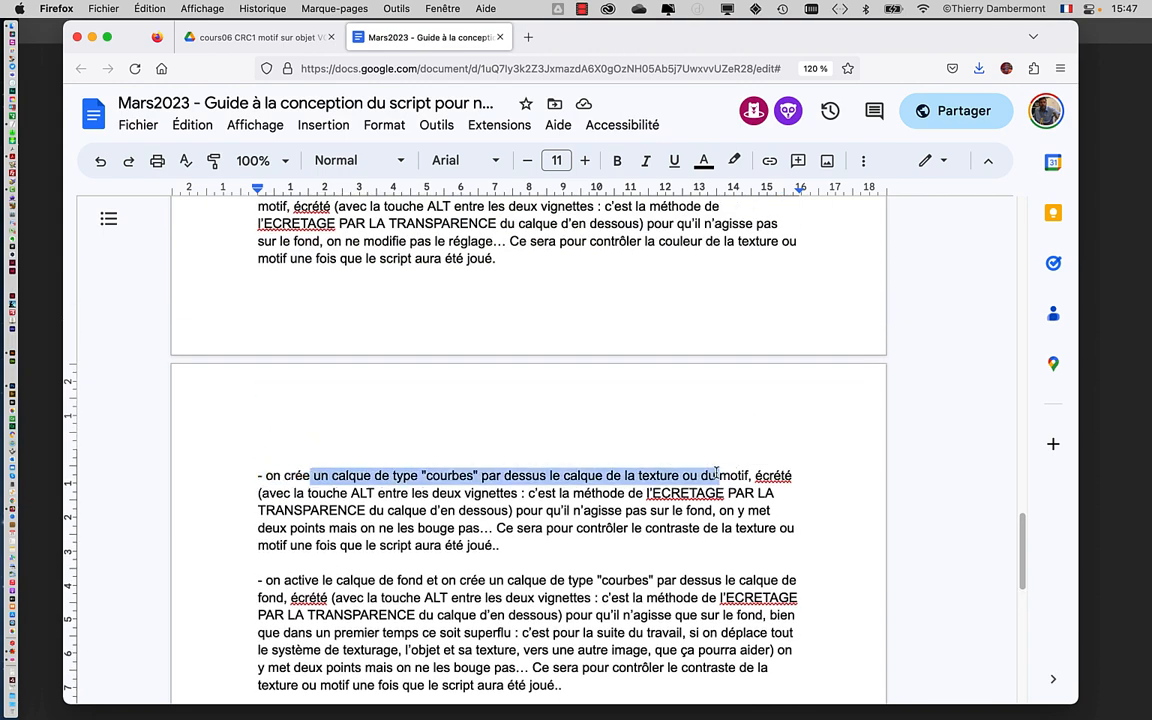
scroll(535, 387, "down", 4)
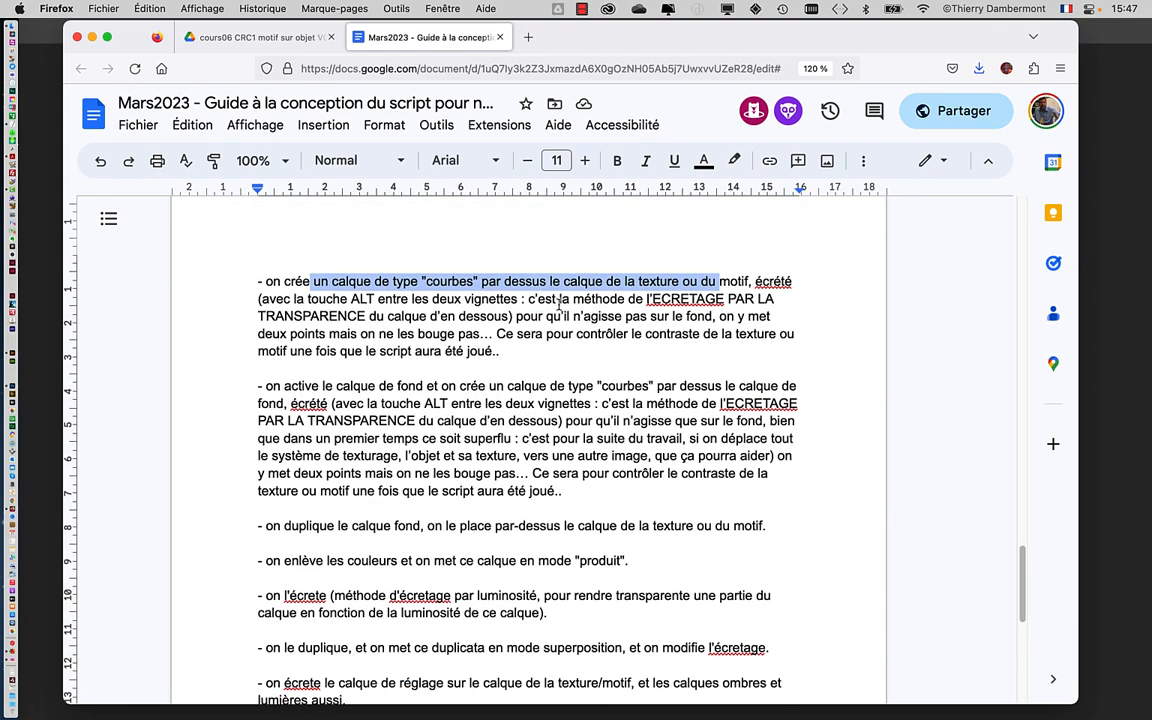
left_click(560, 299)
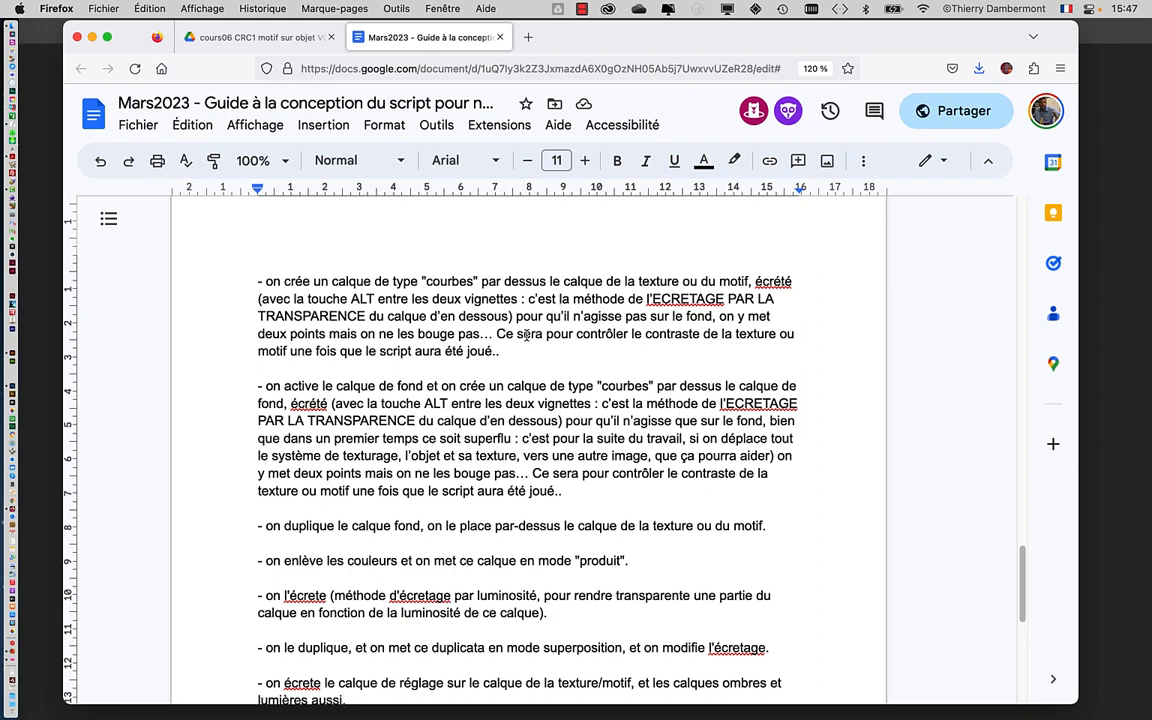
left_click_drag(535, 334, 766, 334)
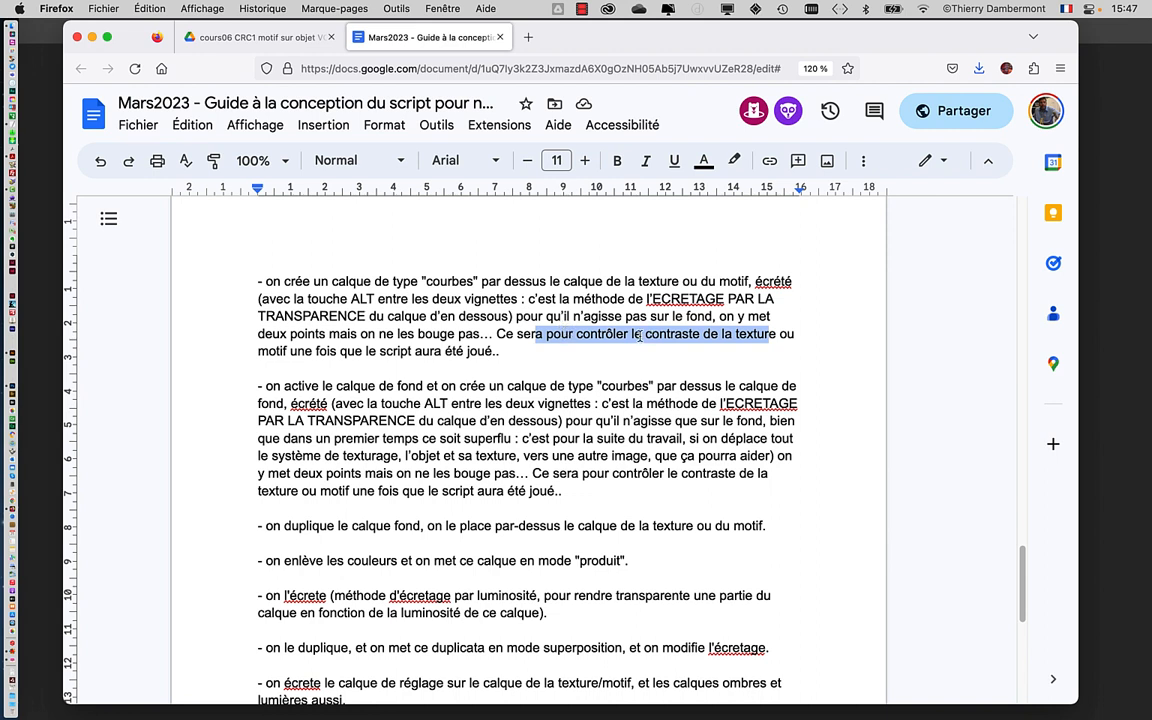
left_click(570, 335)
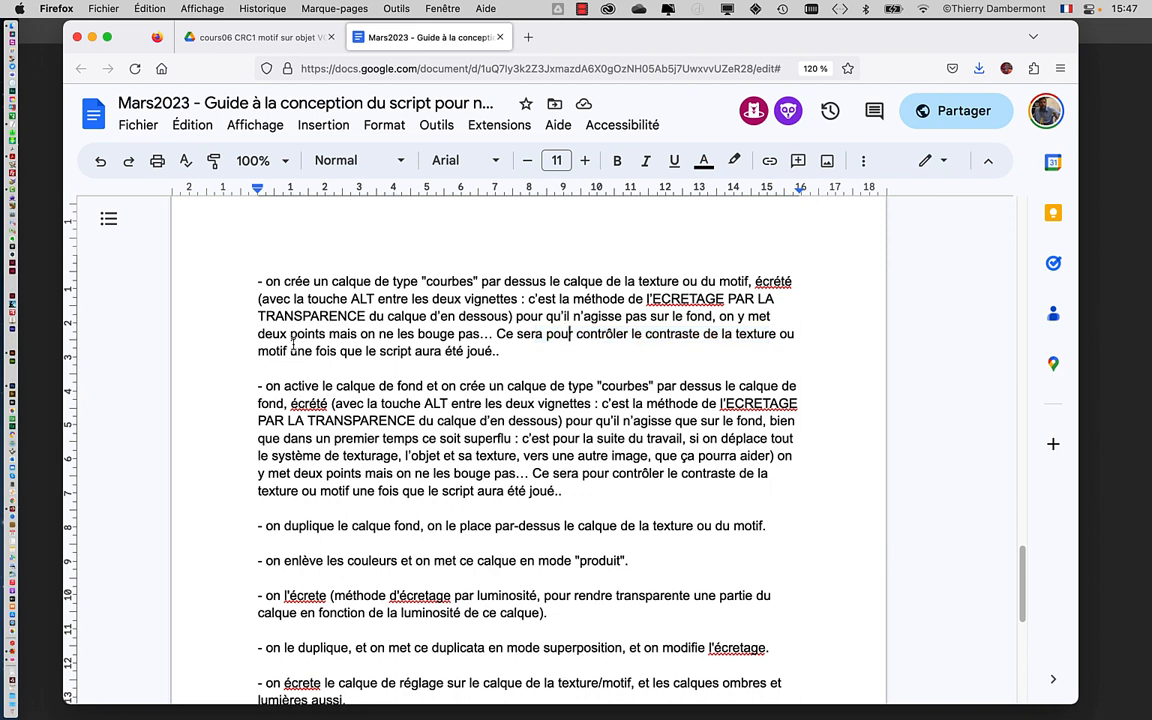
left_click_drag(291, 350, 497, 352)
left_click(497, 352)
key("BackSpace")
Switch to Photoshop and expand the mars2023 (pour version FR) action set to list the commands of "incruster un motif sur objet brillant".
key("super+Tab")
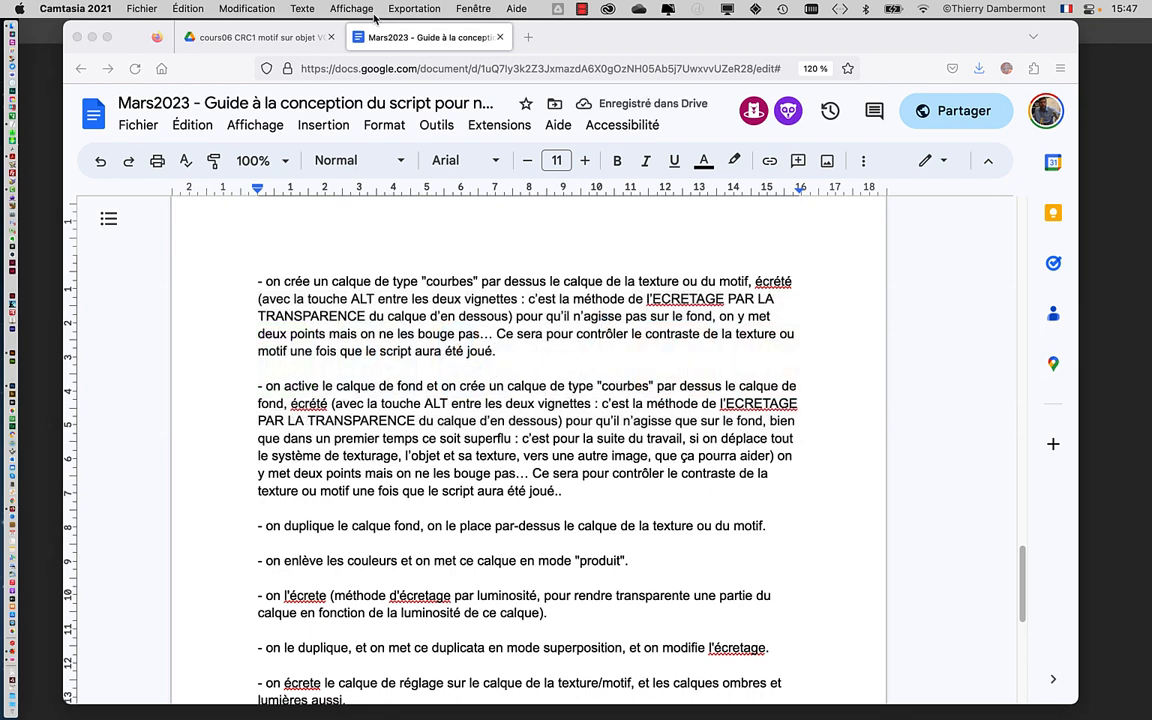
key("super+Tab")
key("super+Tab")
key("super+Tab")
key("super+shift+Tab")
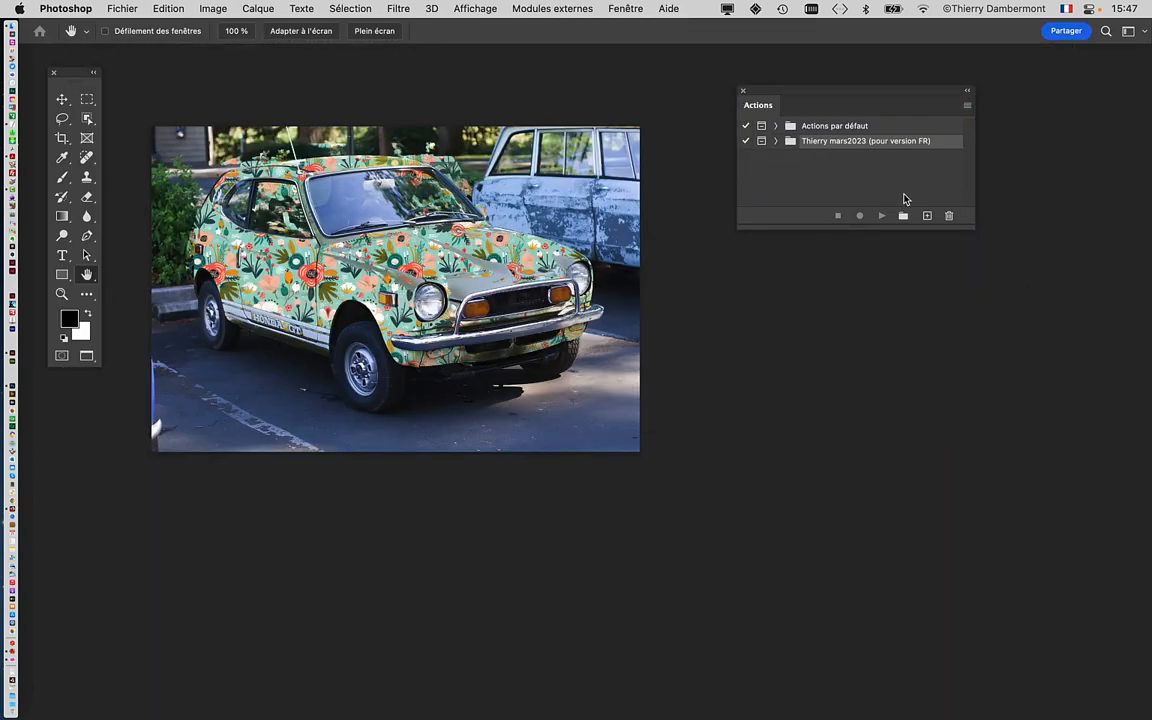
left_click_drag(970, 230, 965, 382)
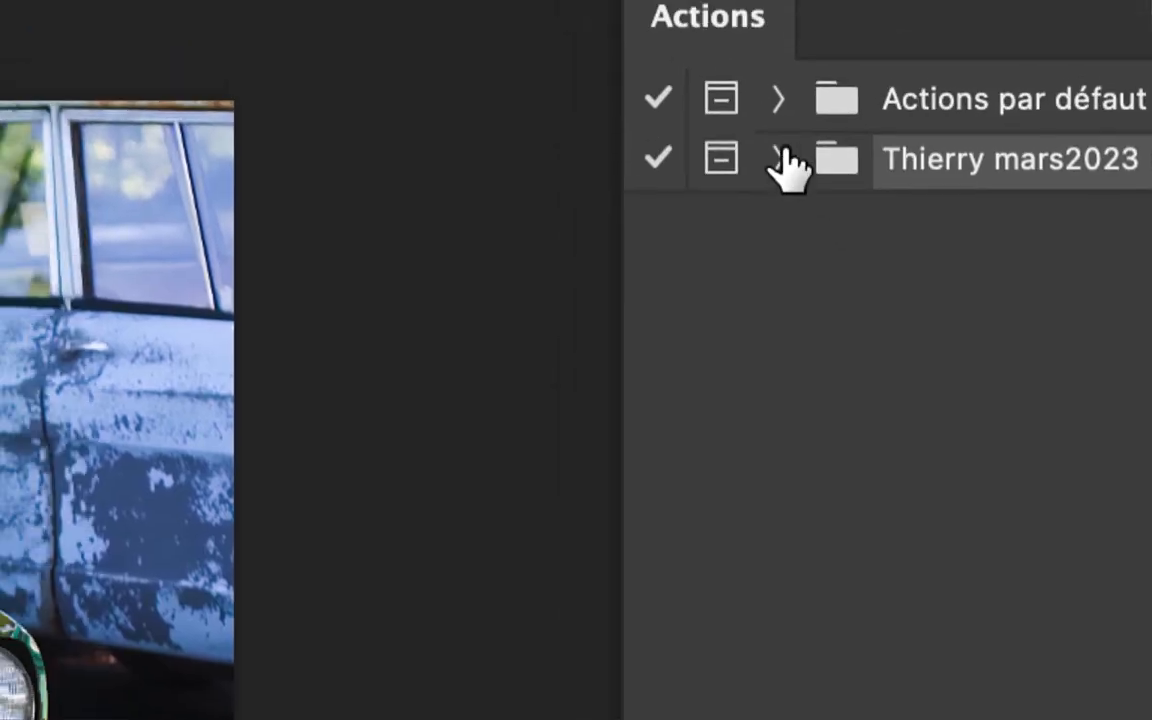
left_click(775, 141)
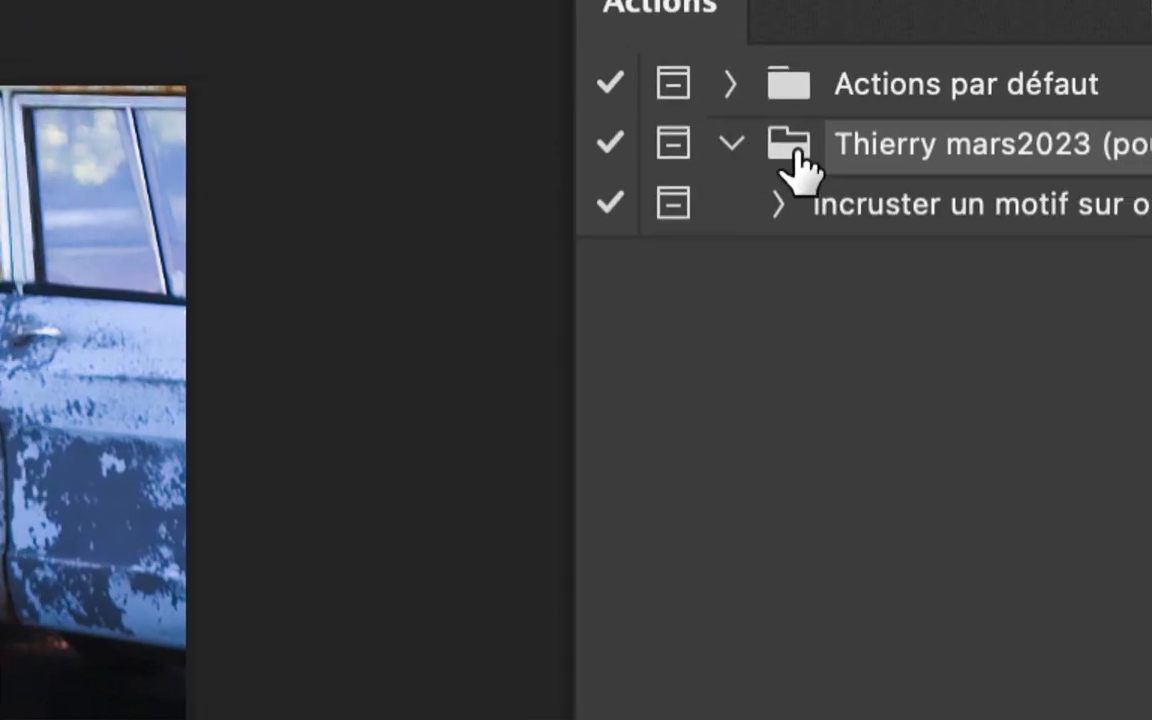
left_click(778, 204)
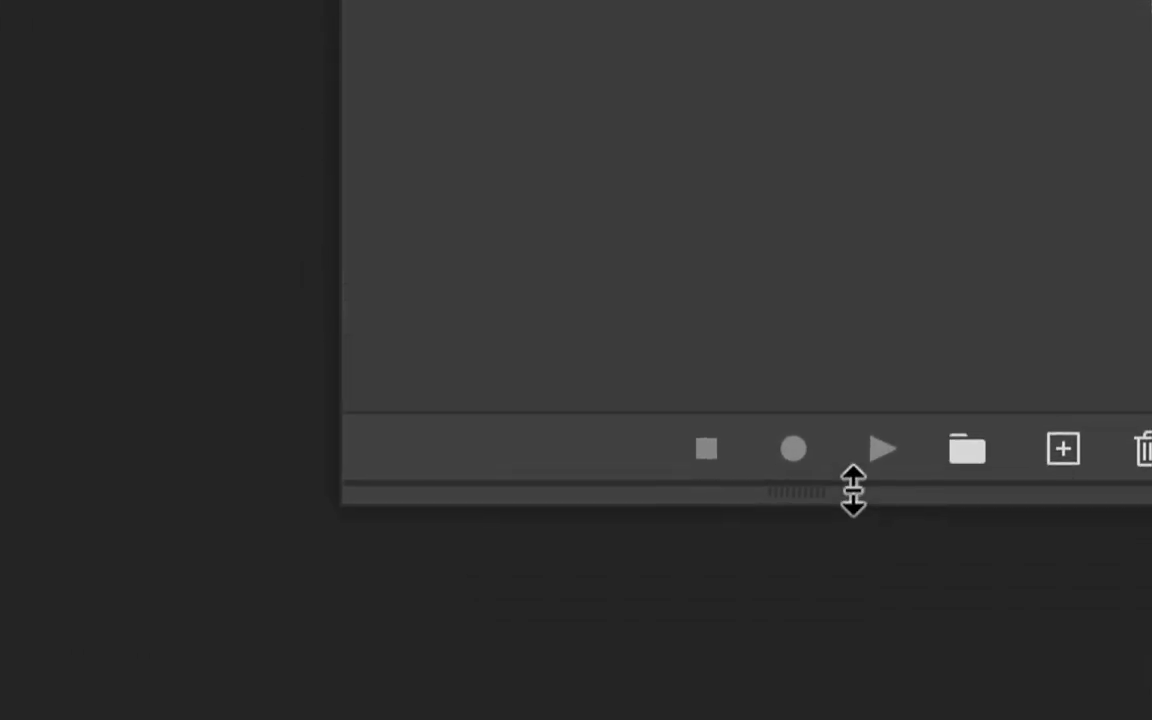
left_click_drag(853, 490, 858, 310)
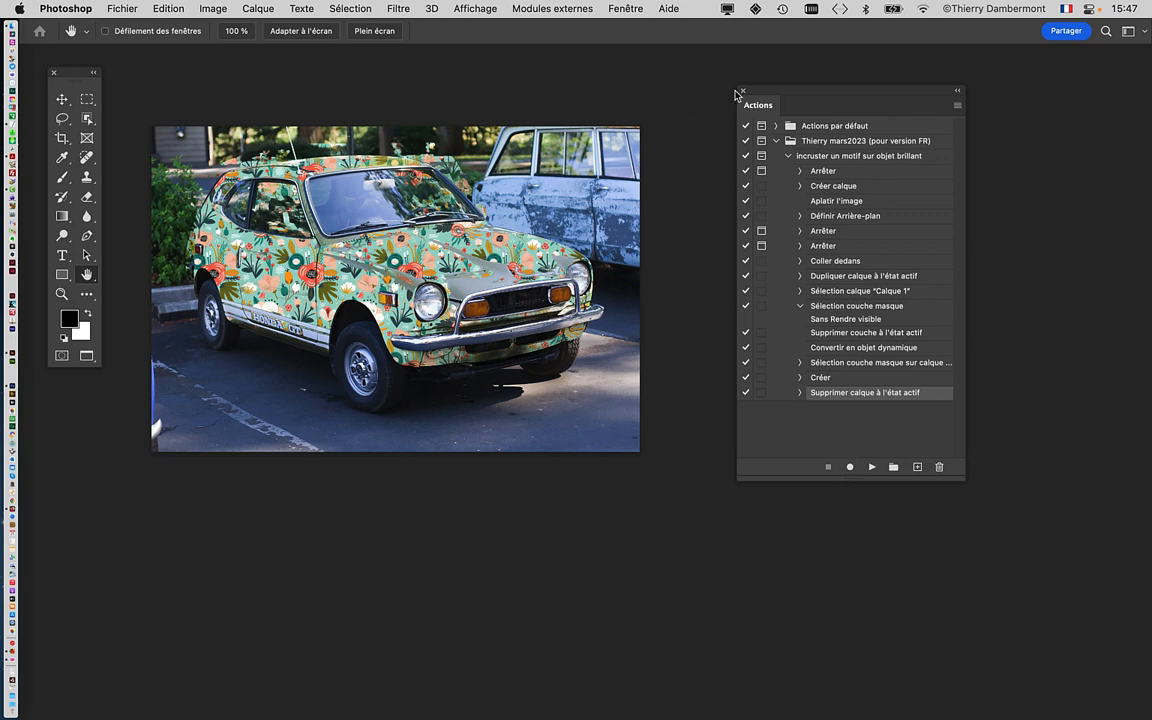
Display the Layers panel and arrange it side by side with the Actions panel.
left_click_drag(748, 92, 401, 81)
left_click(626, 8)
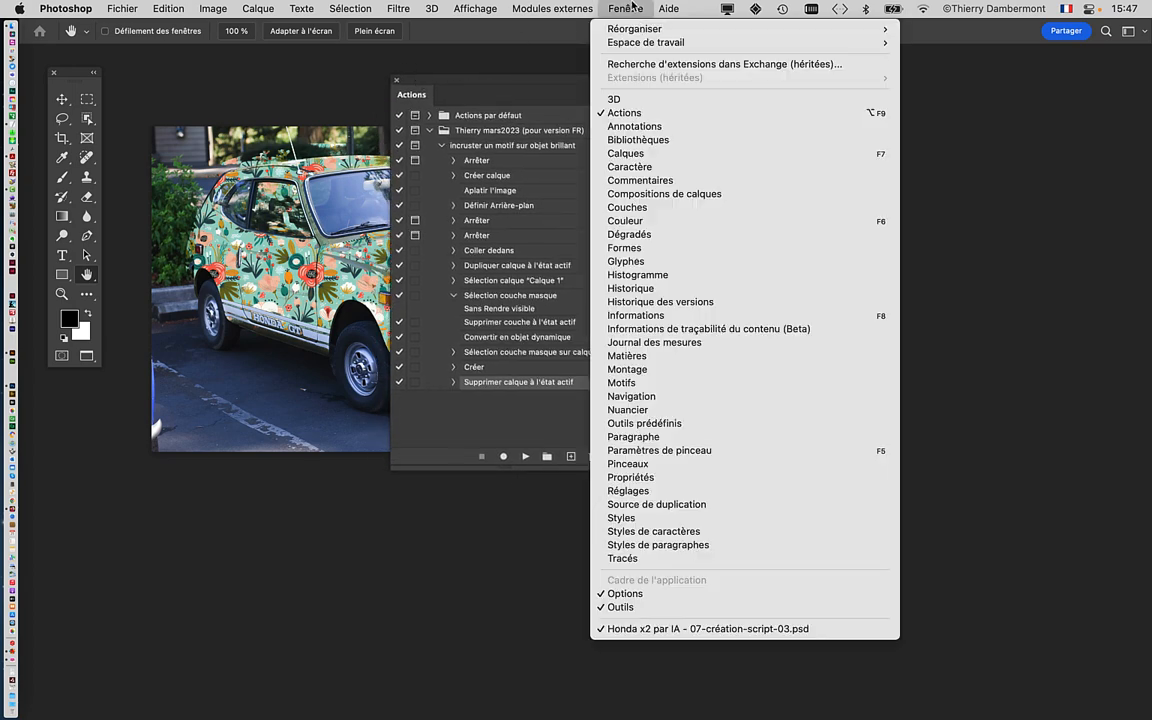
left_click(590, 152)
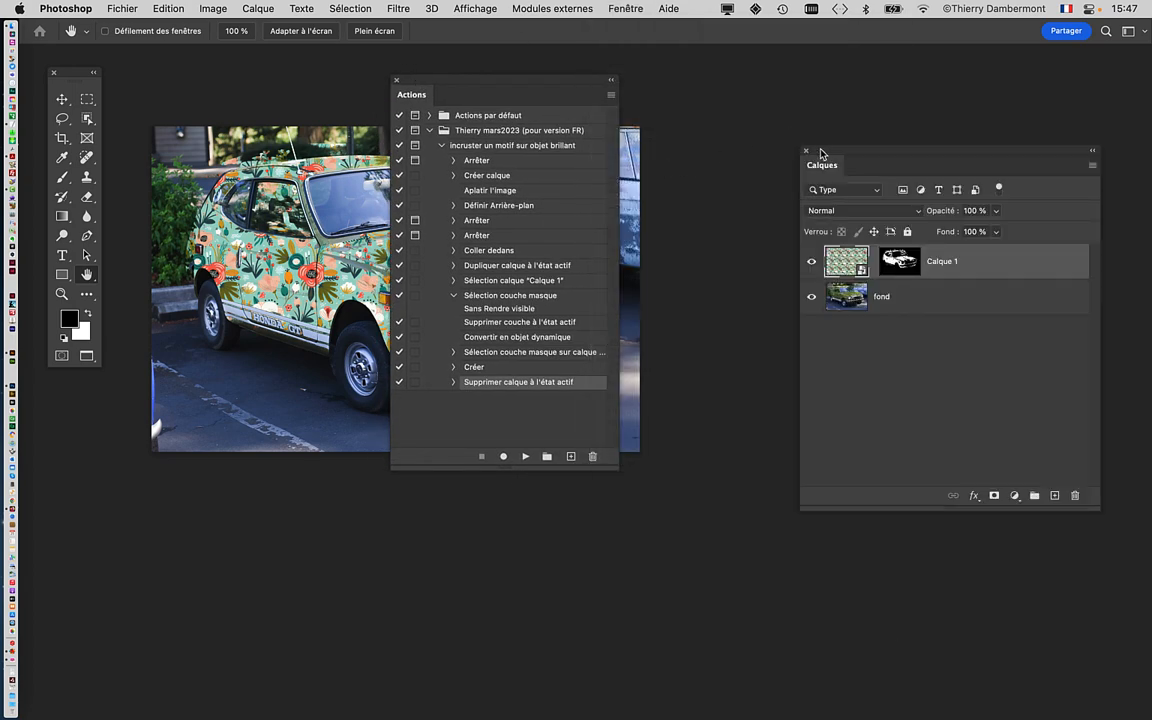
left_click_drag(830, 150, 840, 68)
left_click_drag(542, 81, 691, 94)
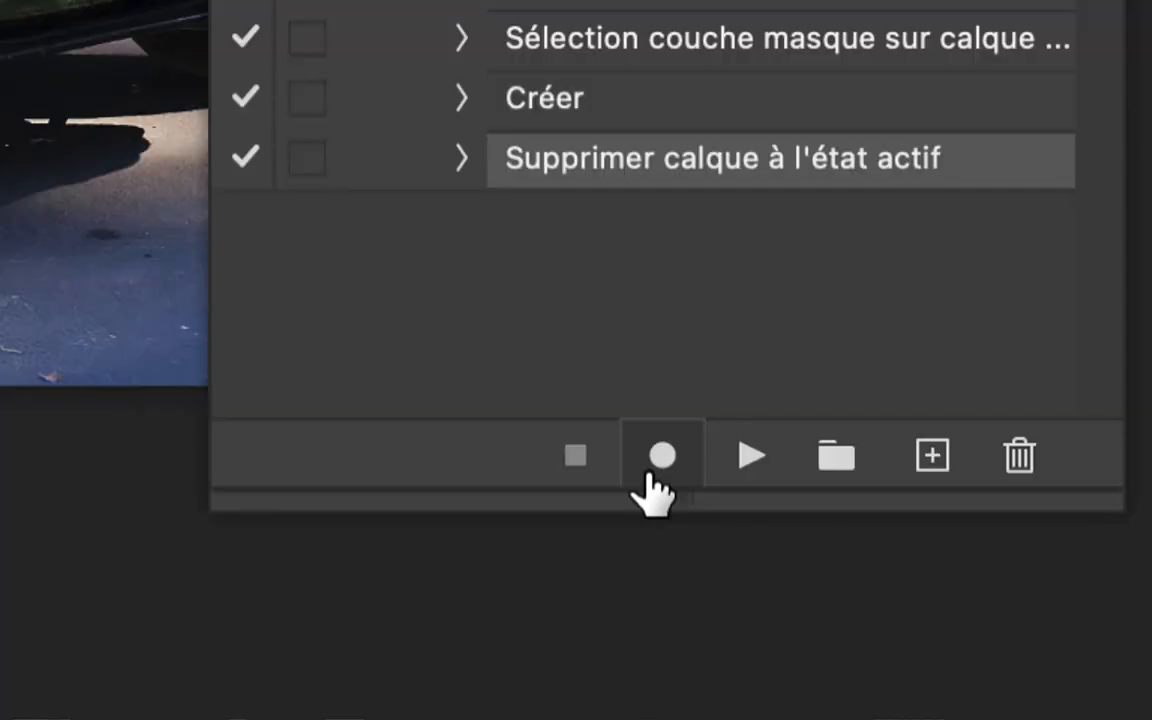
Resume recording after the action's last command and add a Teinte/Saturation adjustment layer above Calque 1.
left_click(660, 470)
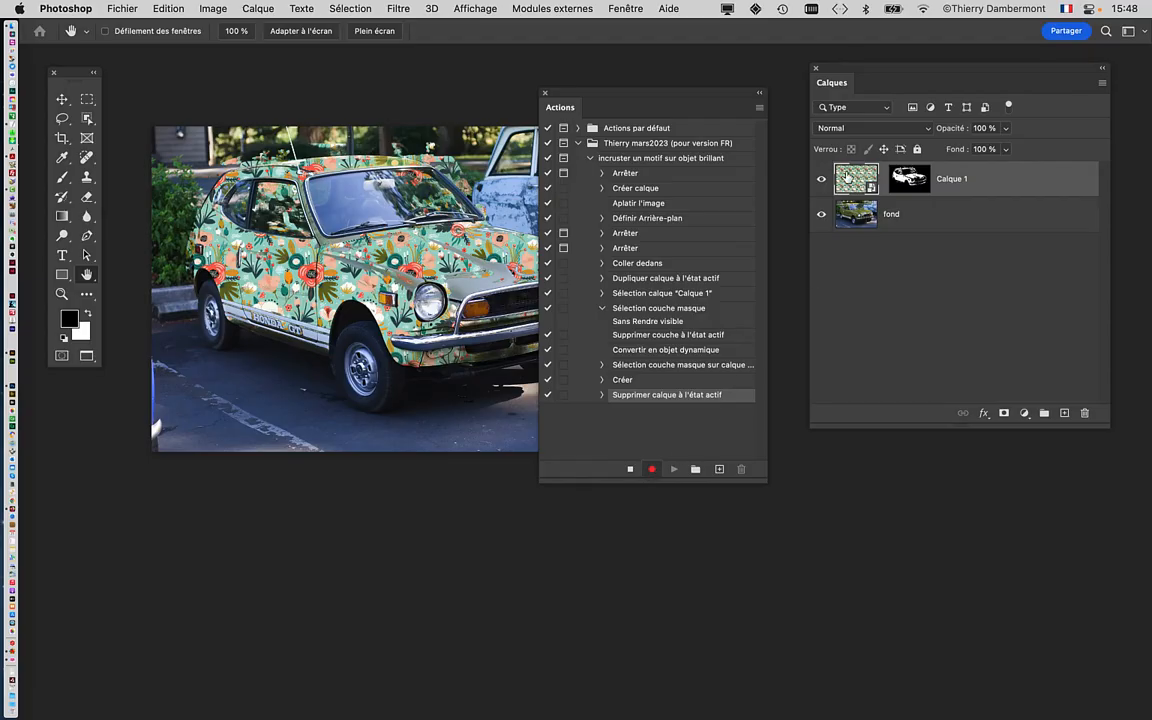
left_click_drag(628, 104, 290, 312)
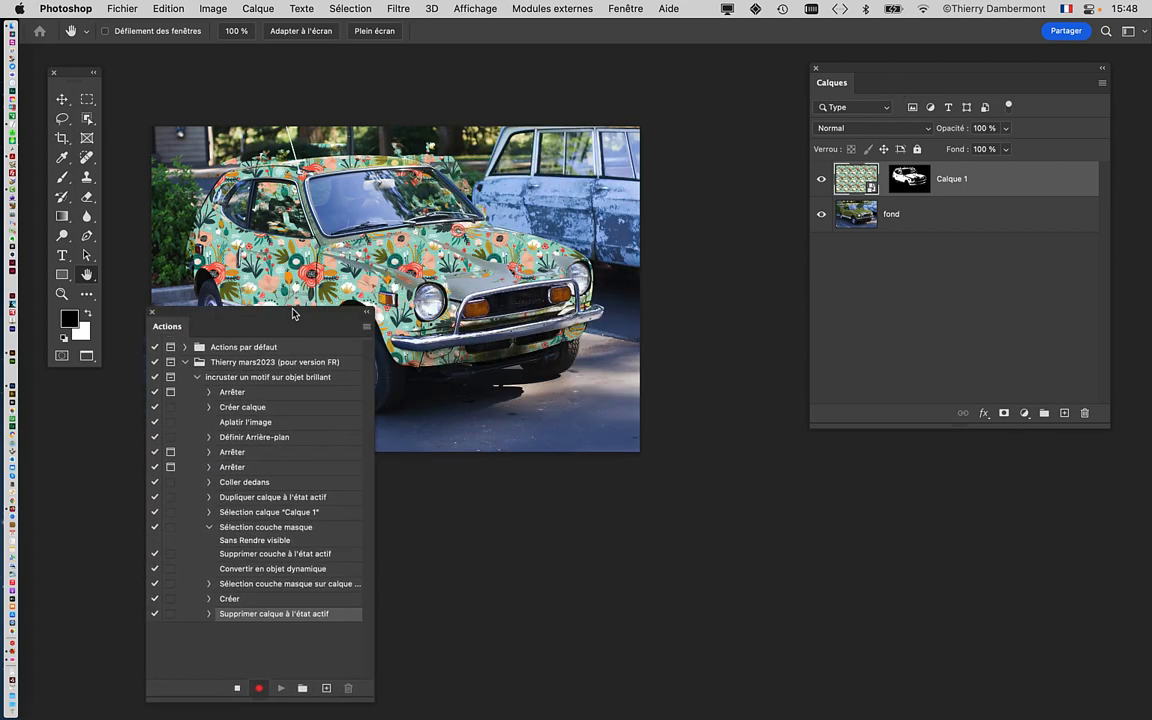
left_click_drag(850, 73, 666, 41)
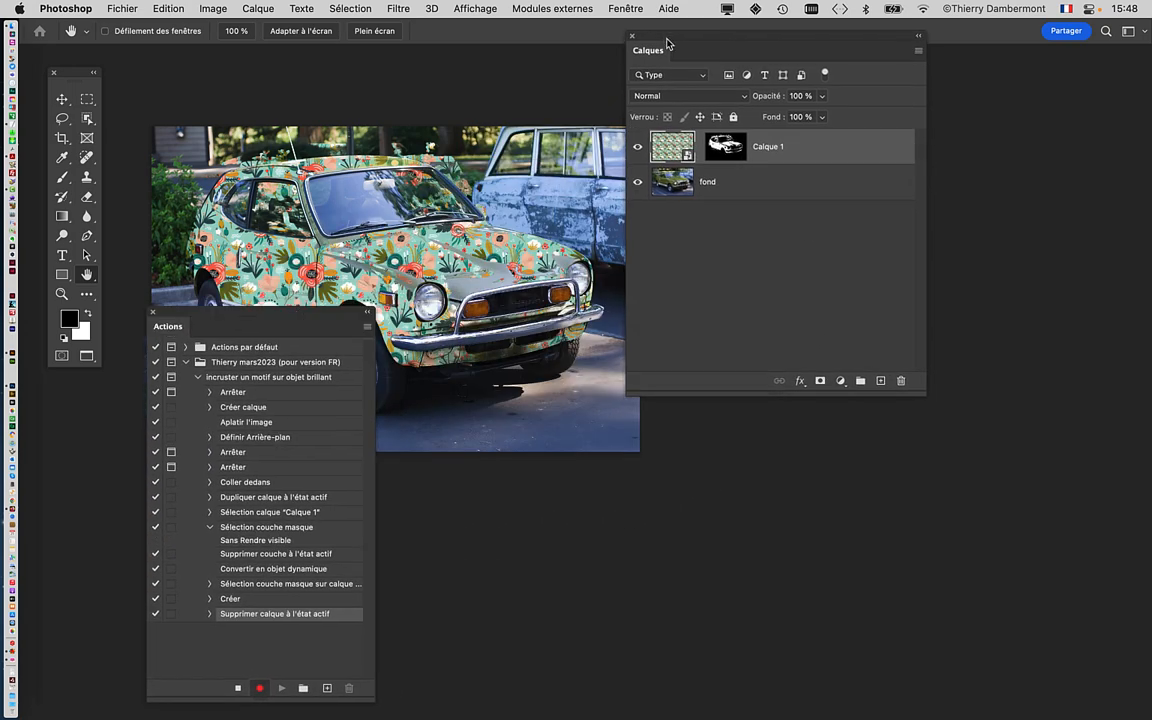
left_click_drag(922, 396, 918, 195)
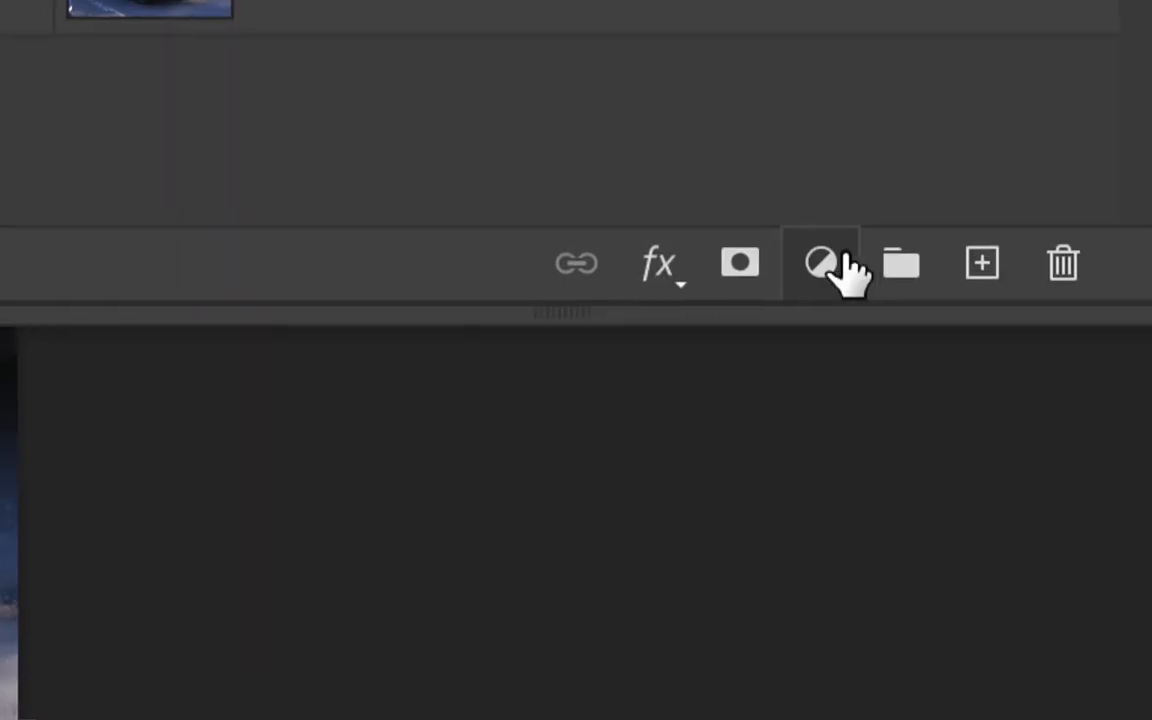
left_click(842, 266)
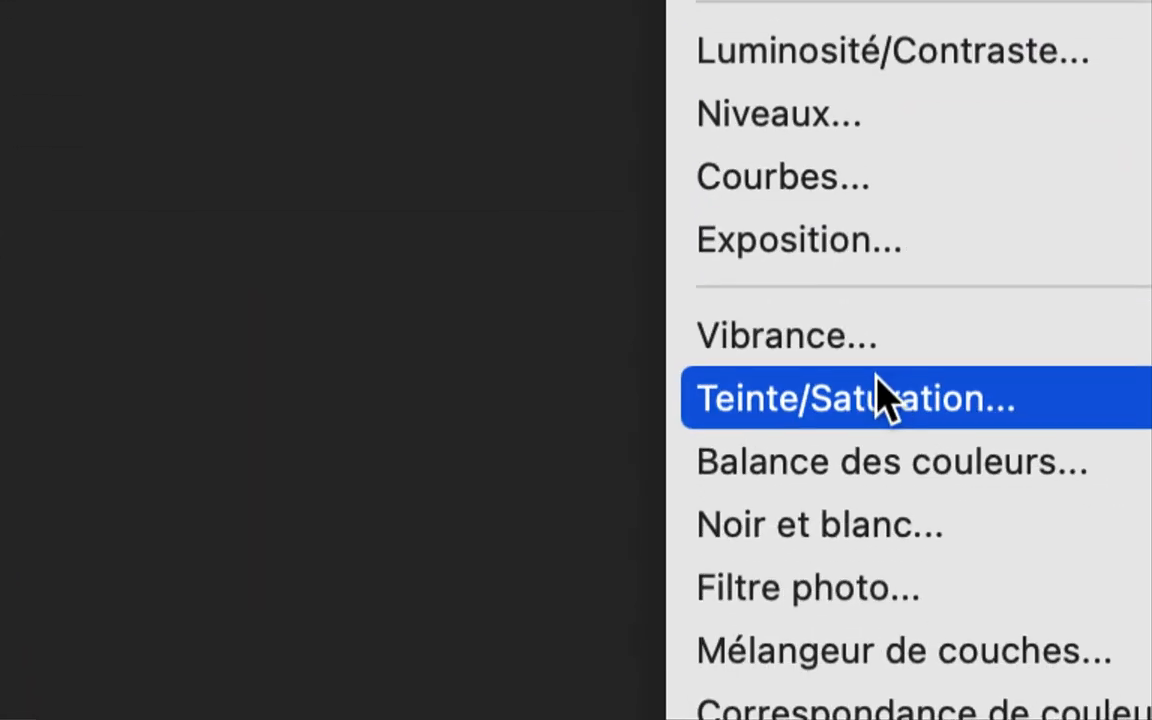
left_click(910, 548)
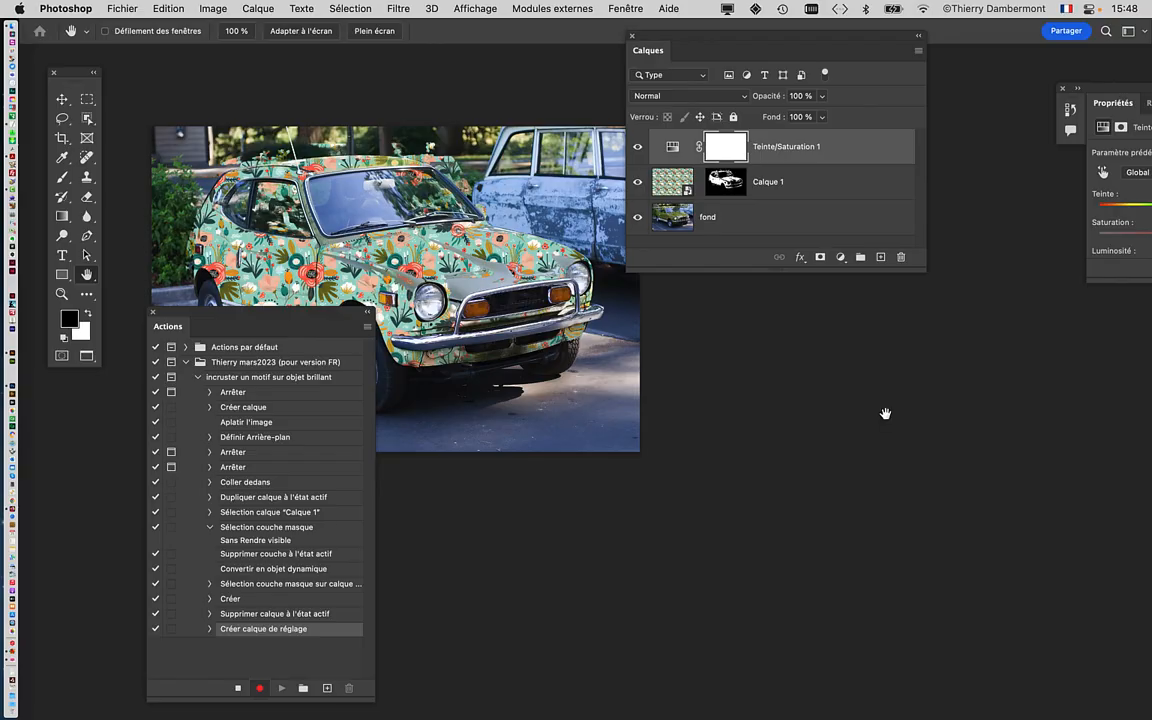
Place the Properties panel beneath the Layers panel and inspect the settings of the recorded "Créer calque de réglage" command in the action.
left_click_drag(1097, 91, 669, 396)
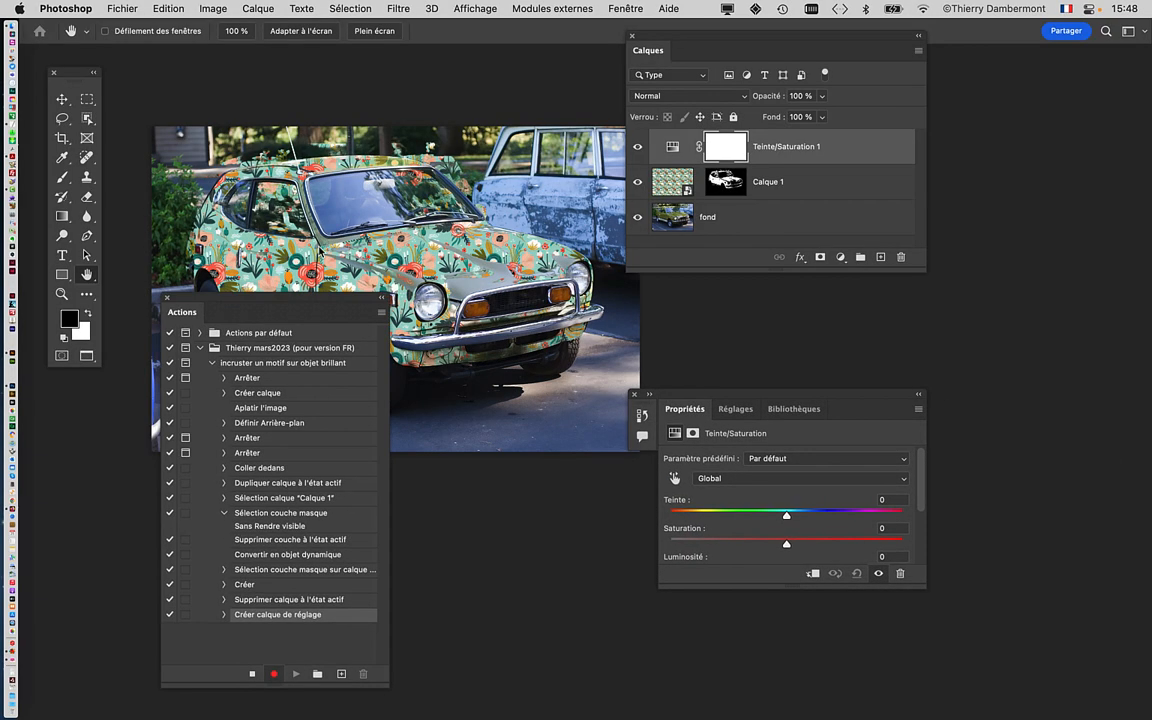
left_click_drag(258, 318, 393, 43)
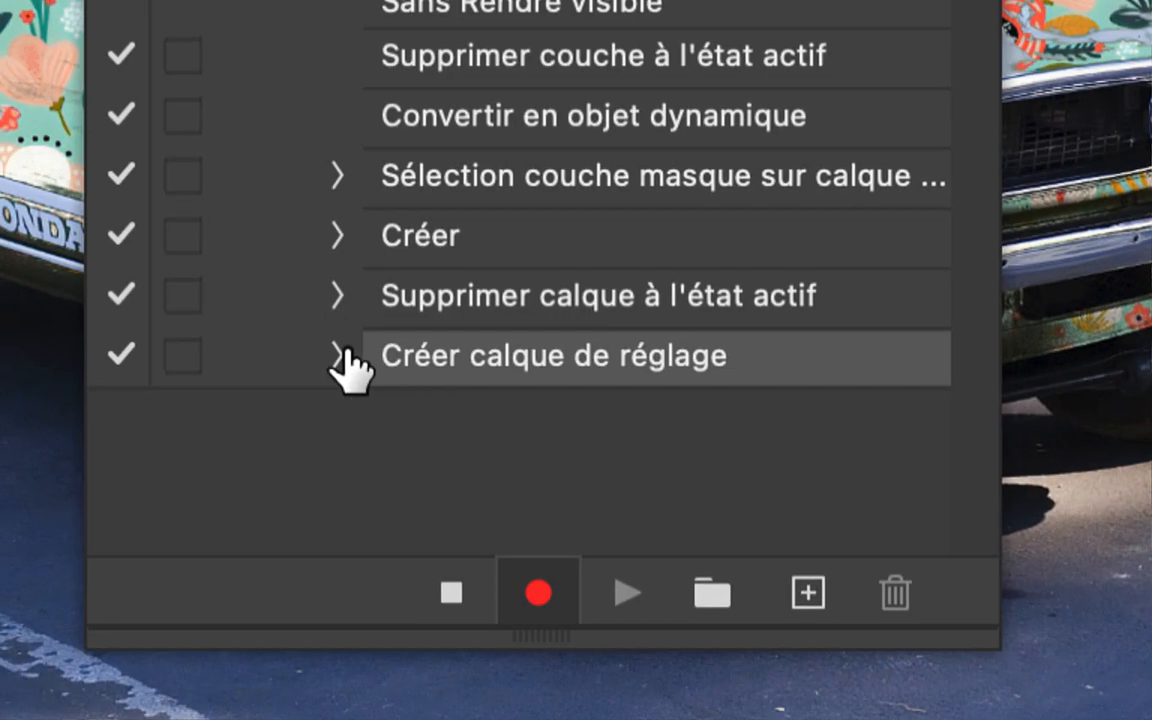
left_click(333, 401)
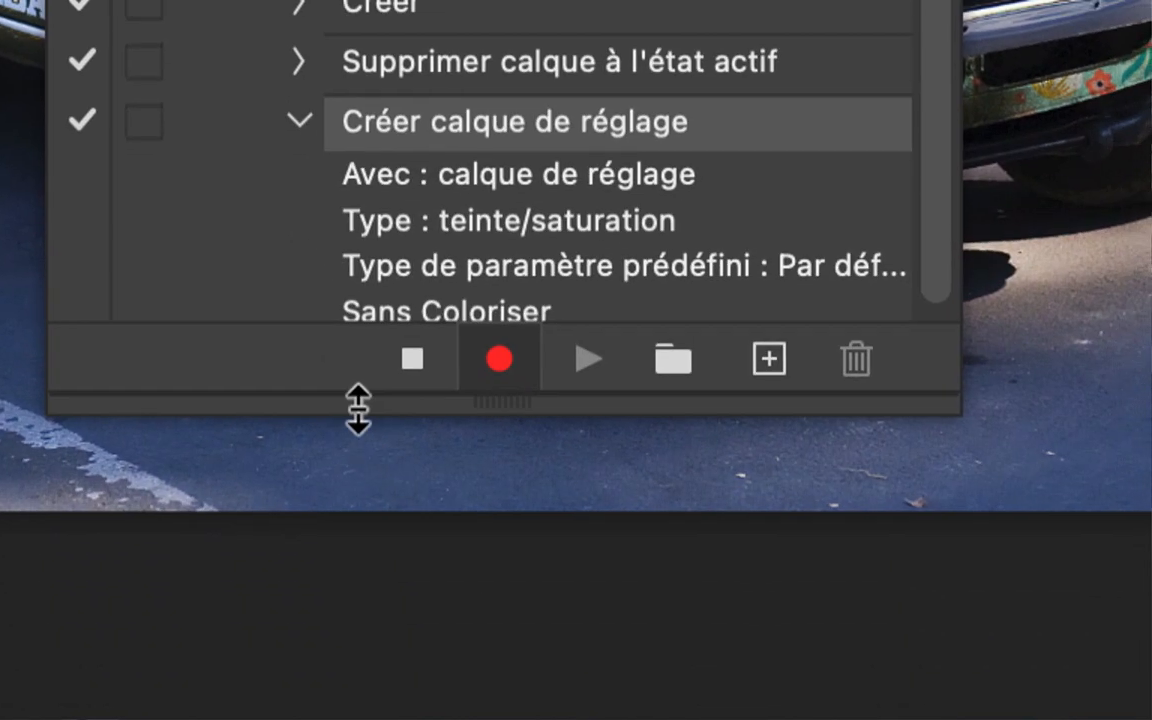
left_click_drag(358, 408, 350, 598)
left_click(299, 121)
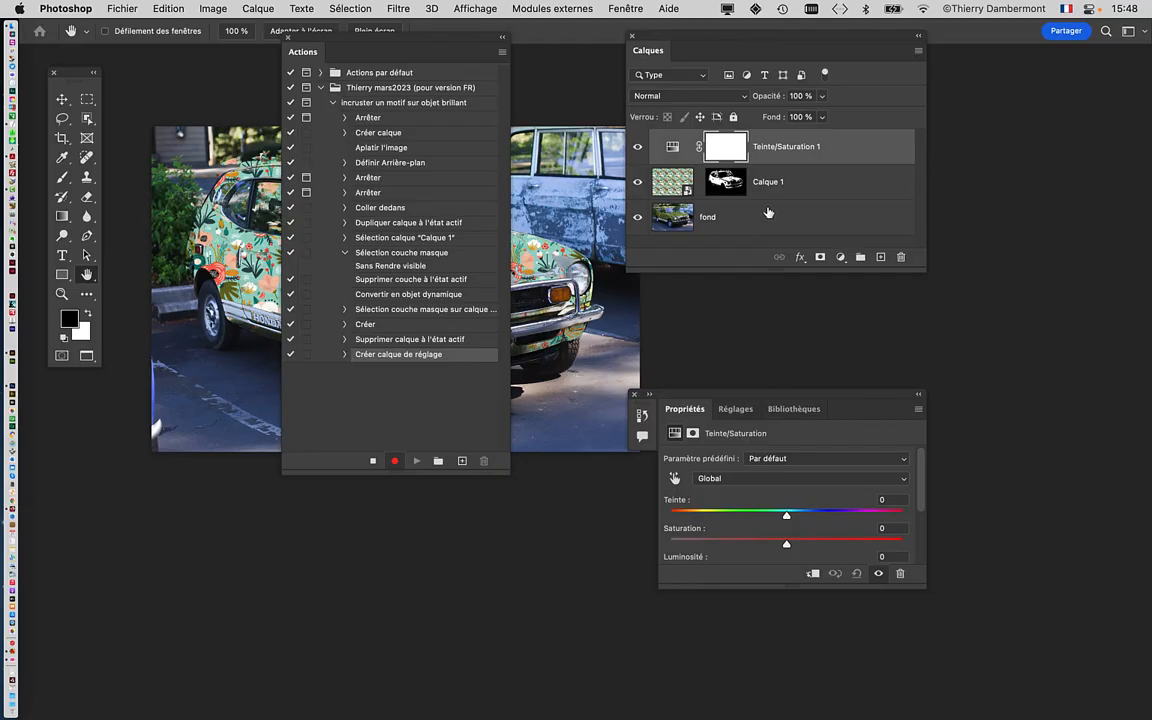
Clip the Teinte/Saturation 1 adjustment layer to Calque 1.
left_click_drag(880, 266, 880, 328)
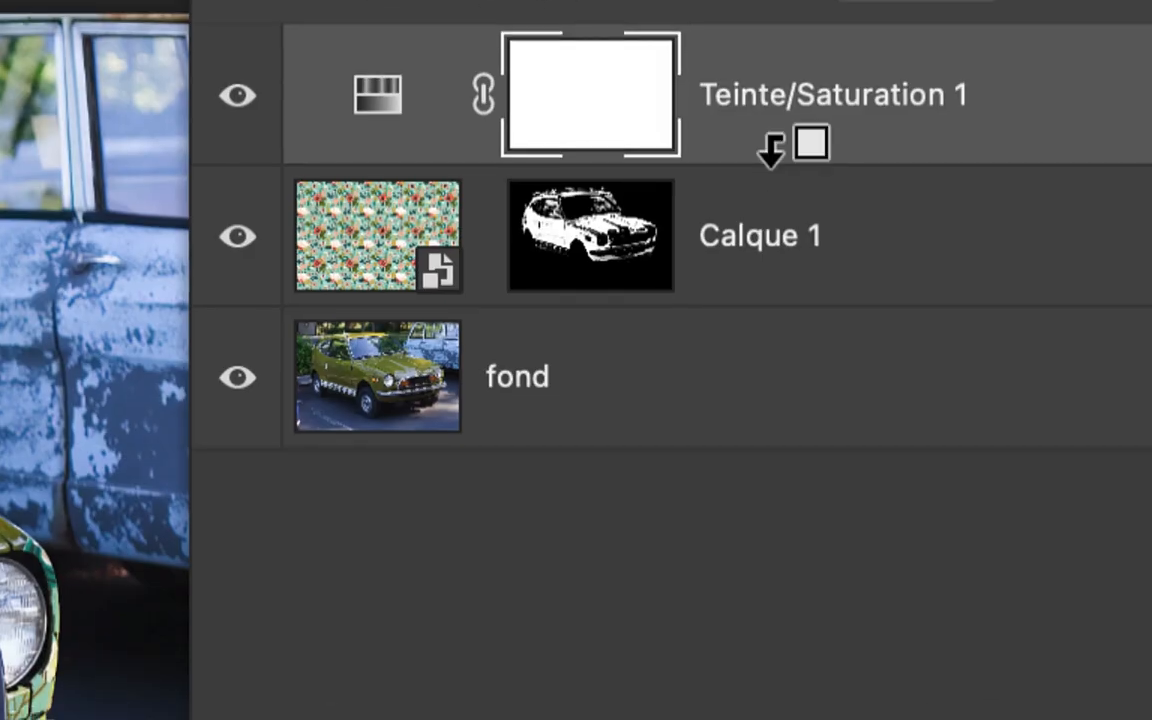
left_click(771, 150, "alt")
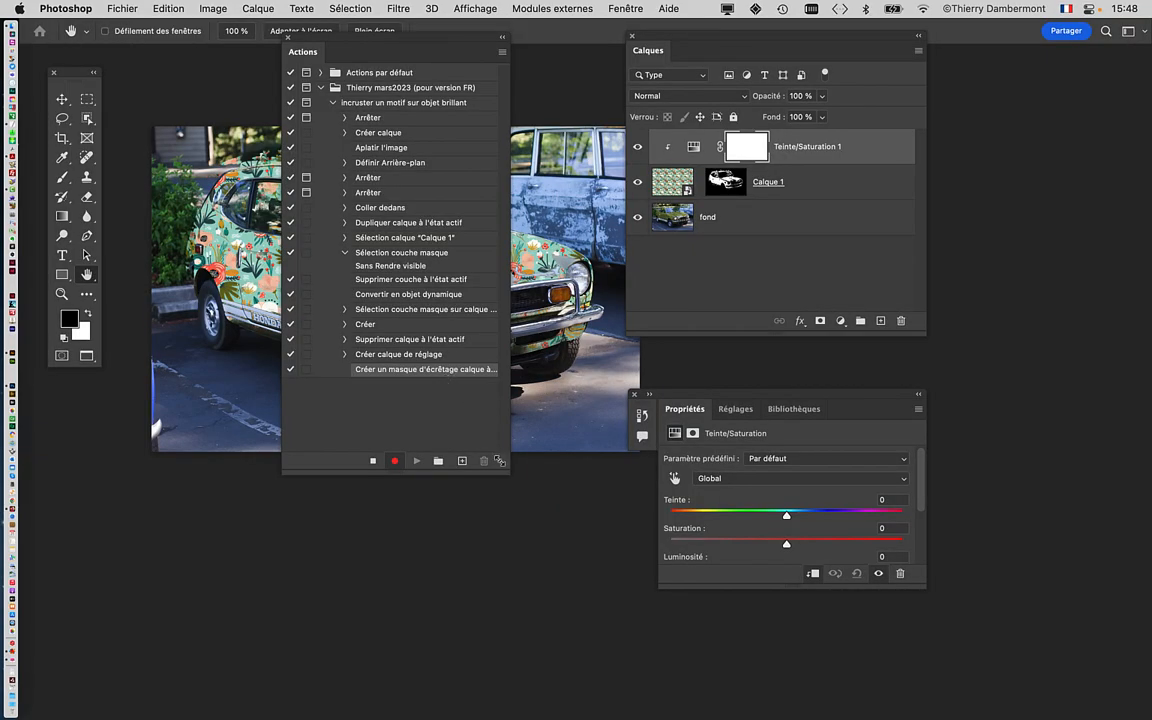
Widen the Actions panel and add a Courbes adjustment layer above Teinte/Saturation 1, clipped to the layer below.
left_click_drag(503, 469, 629, 490)
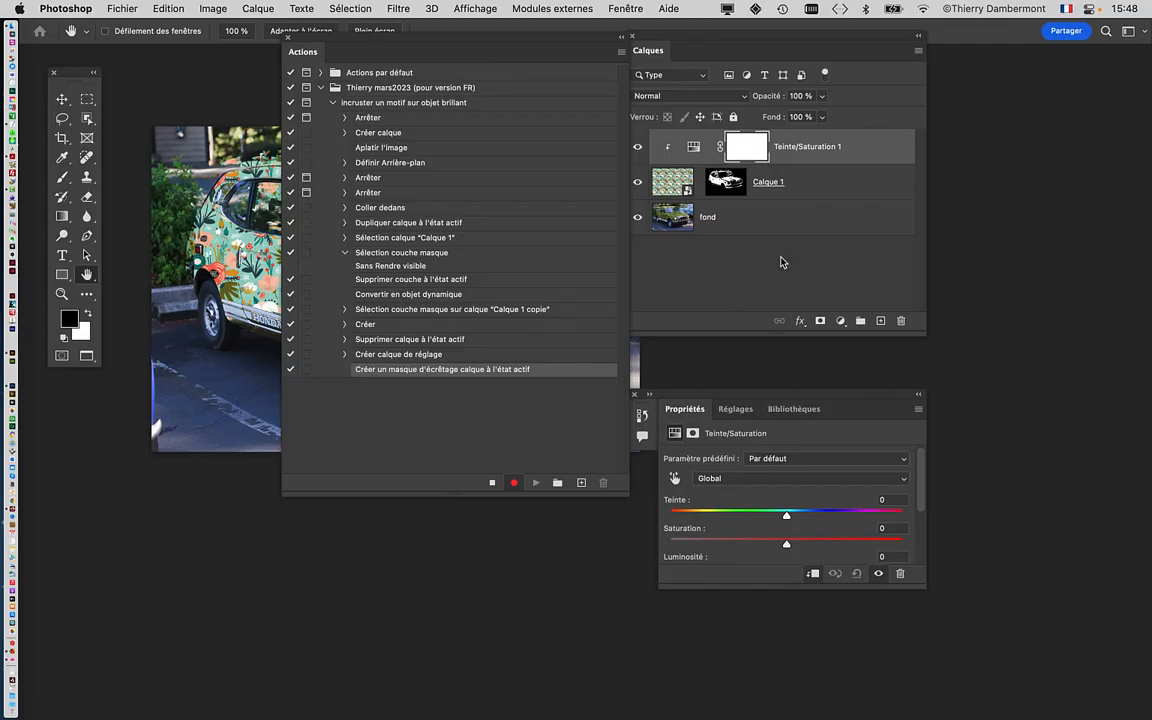
left_click(636, 395)
left_click(841, 321)
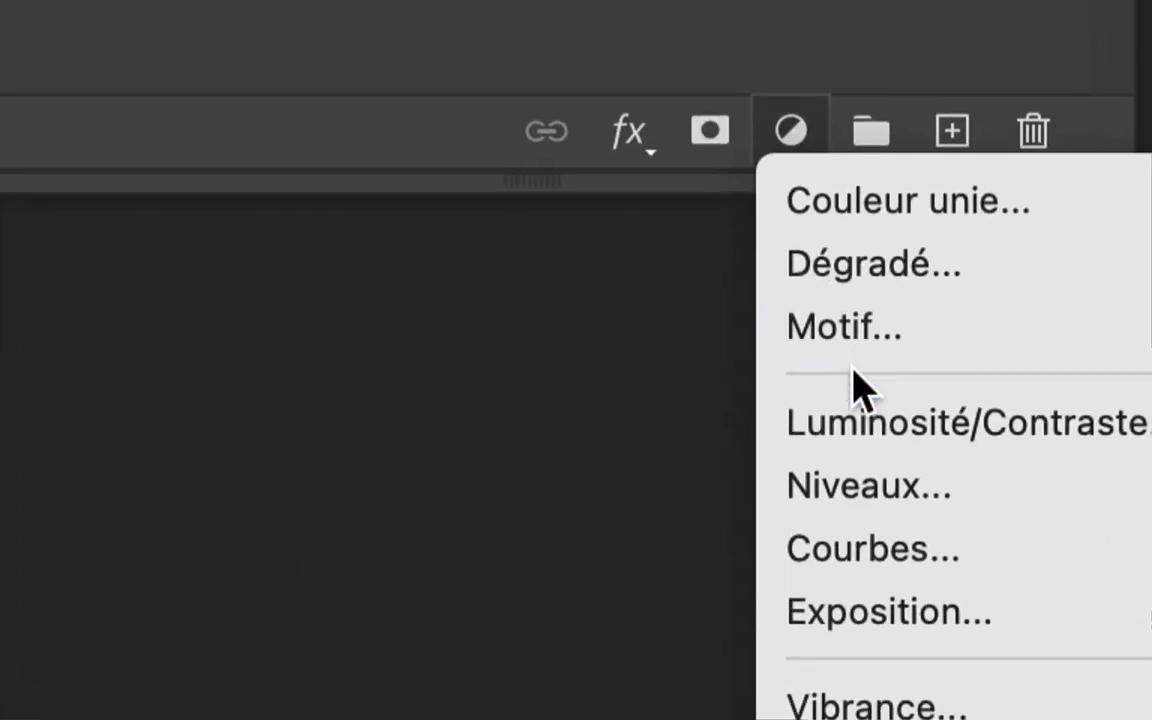
left_click(919, 548)
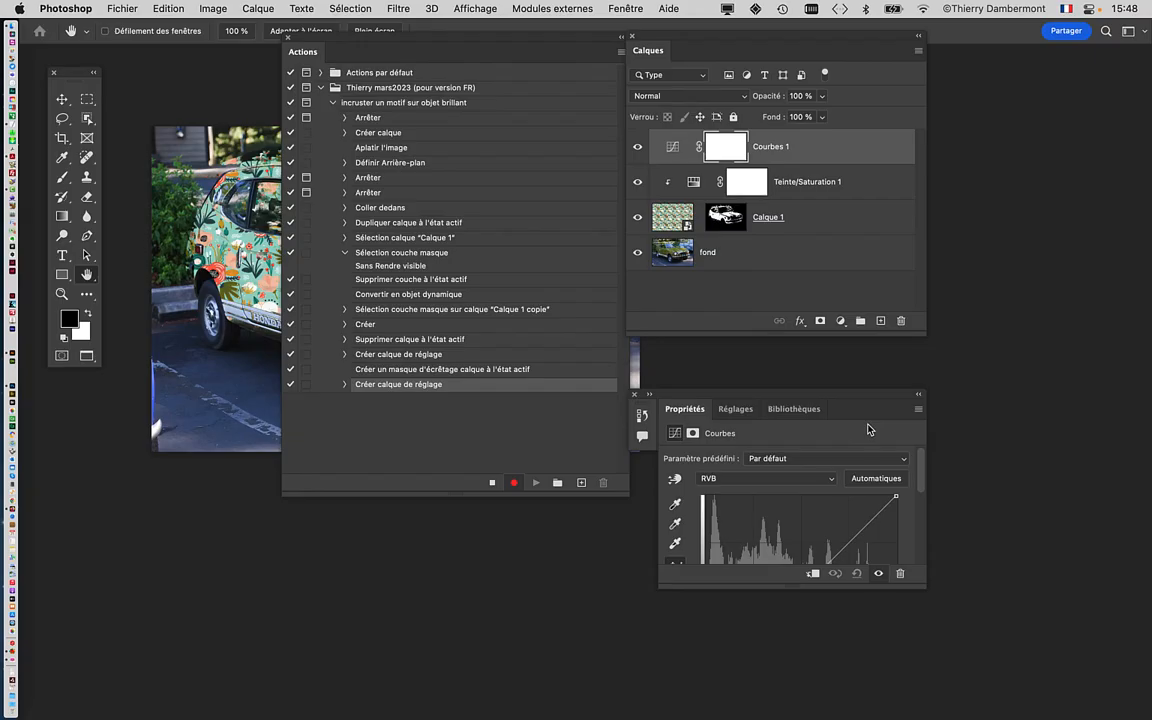
left_click_drag(795, 394, 920, 378)
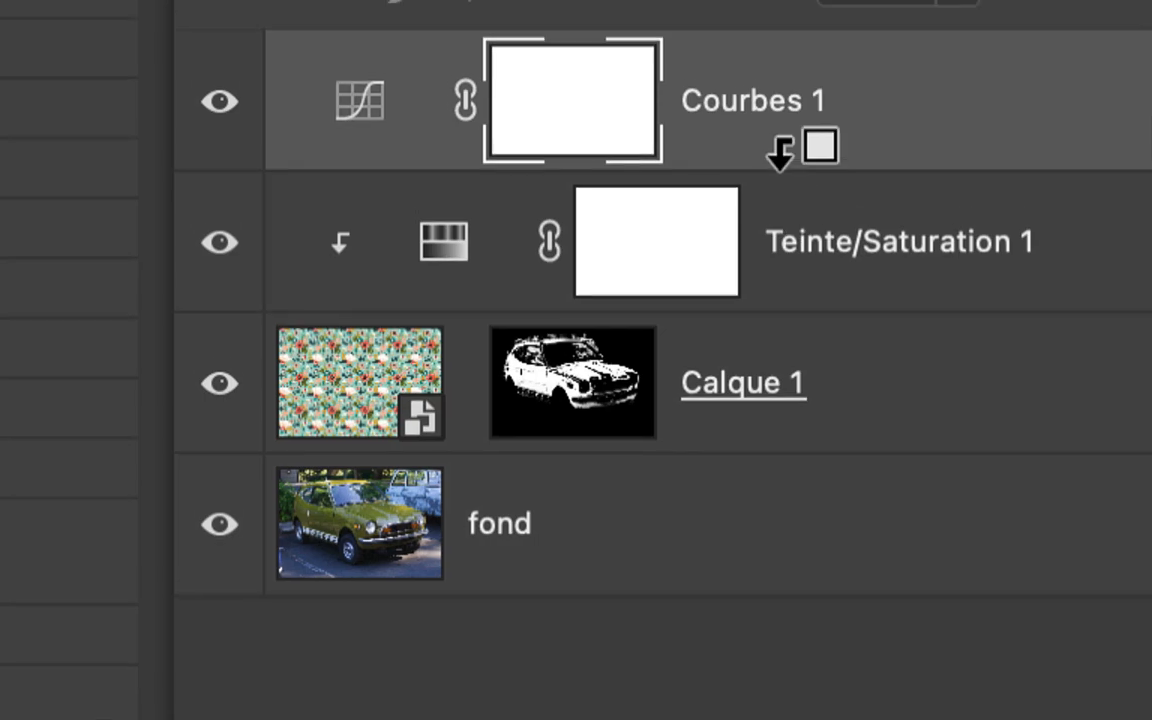
left_click(778, 161, "alt")
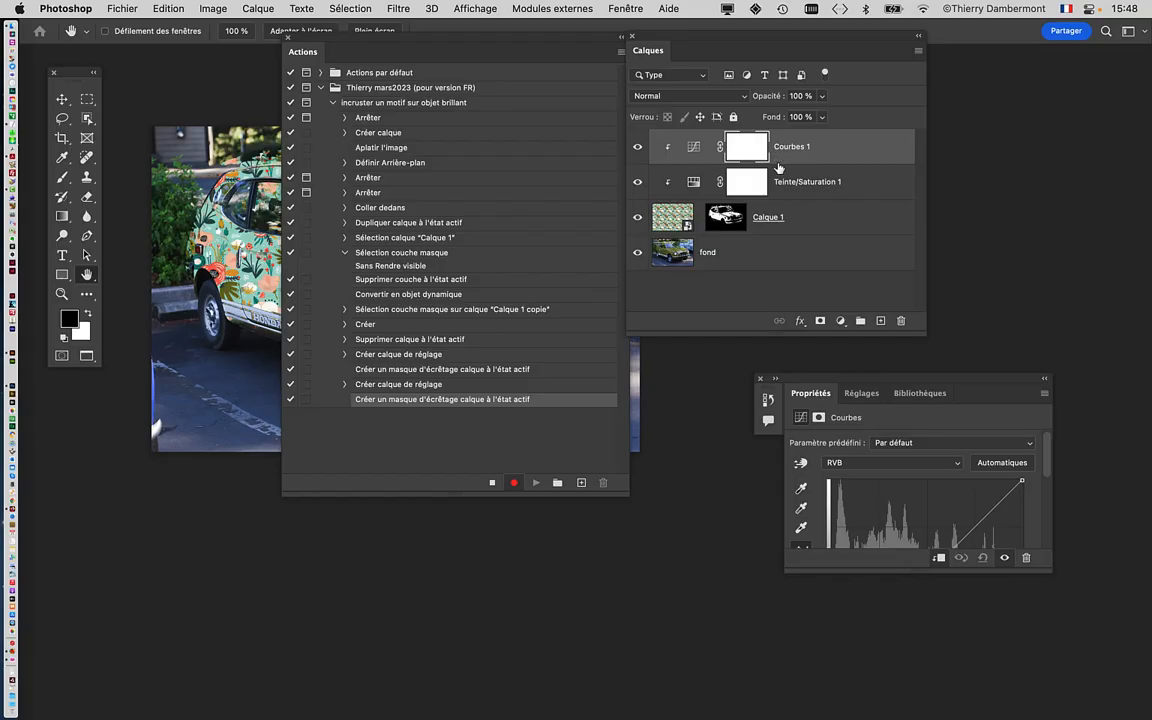
Enlarge the Properties panel and add two points on the RVB curve's diagonal, at about 81, 81 and 205, 204.
left_click_drag(817, 380, 723, 292)
left_click_drag(956, 481, 1045, 628)
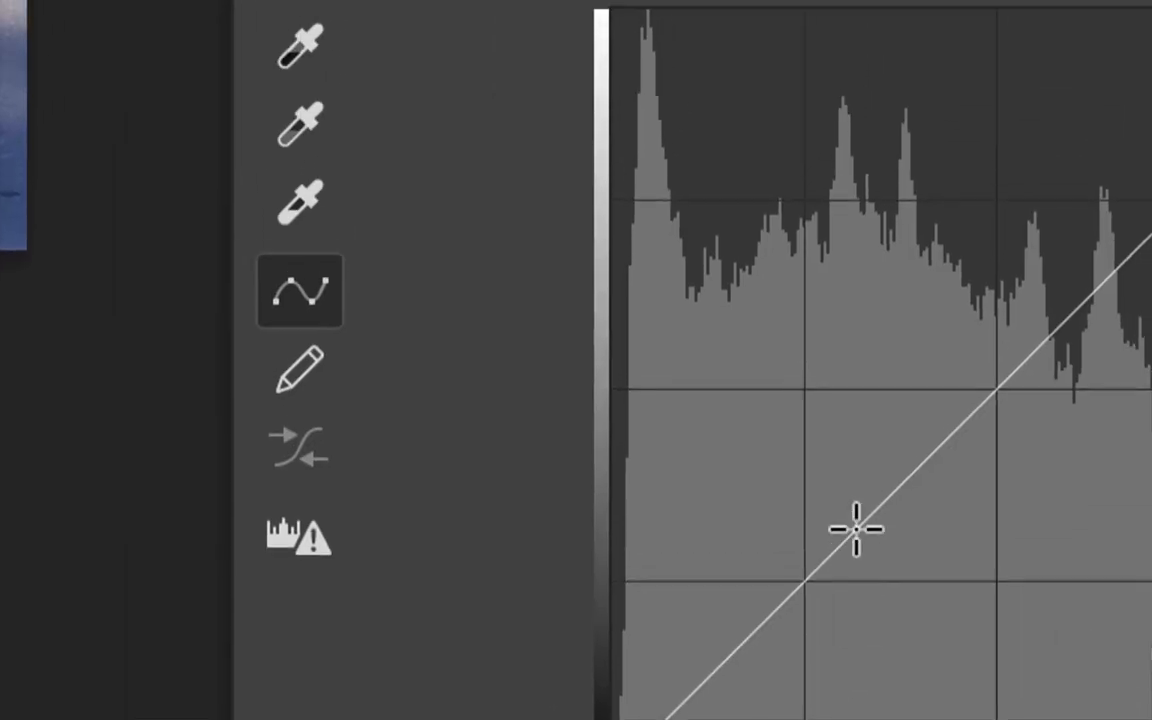
left_click(856, 530)
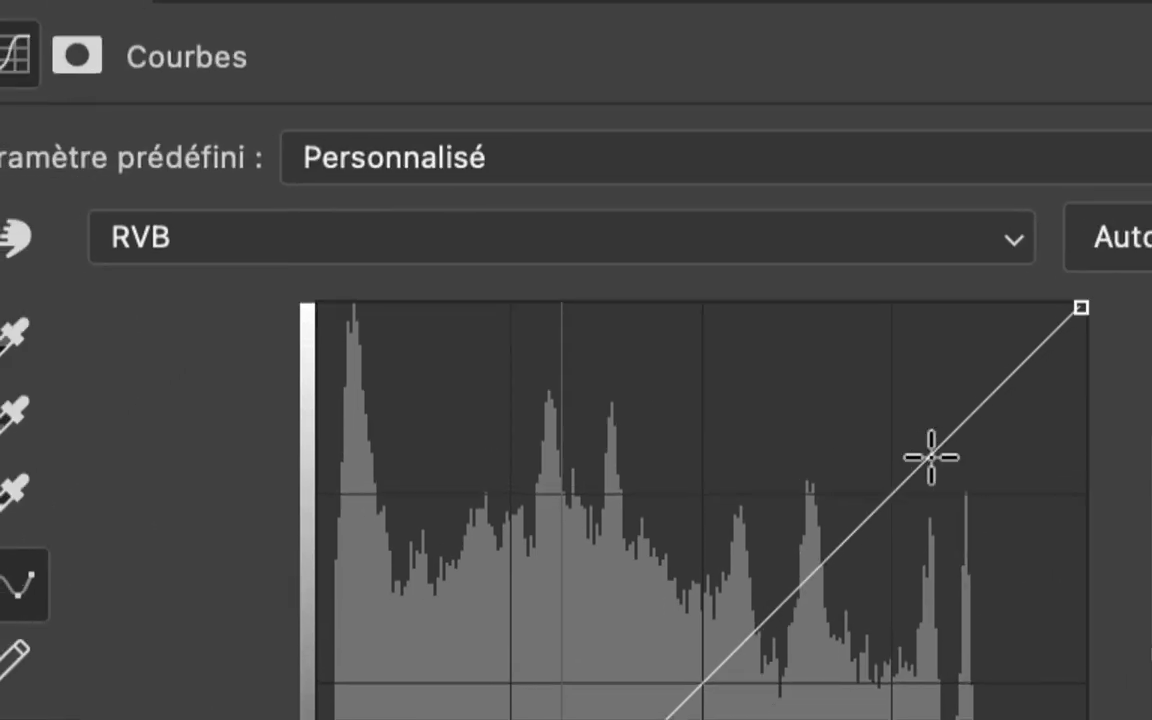
left_click(931, 457)
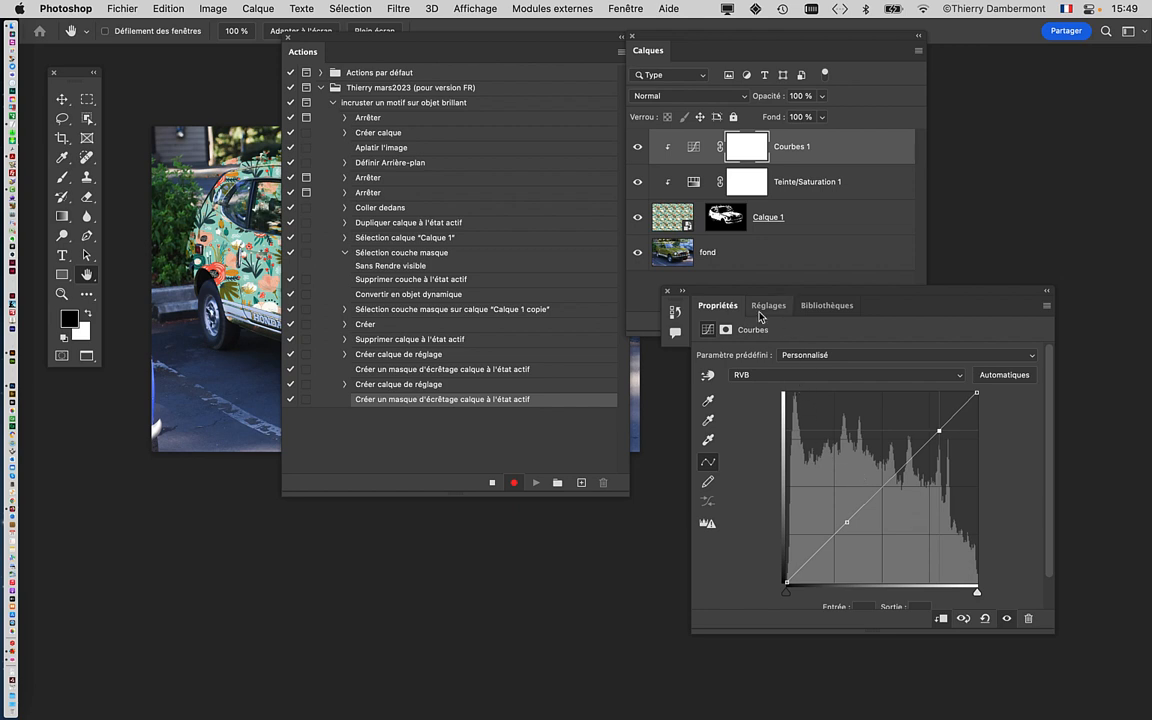
Close the Properties panel and stop recording the action.
left_click_drag(750, 292, 764, 351)
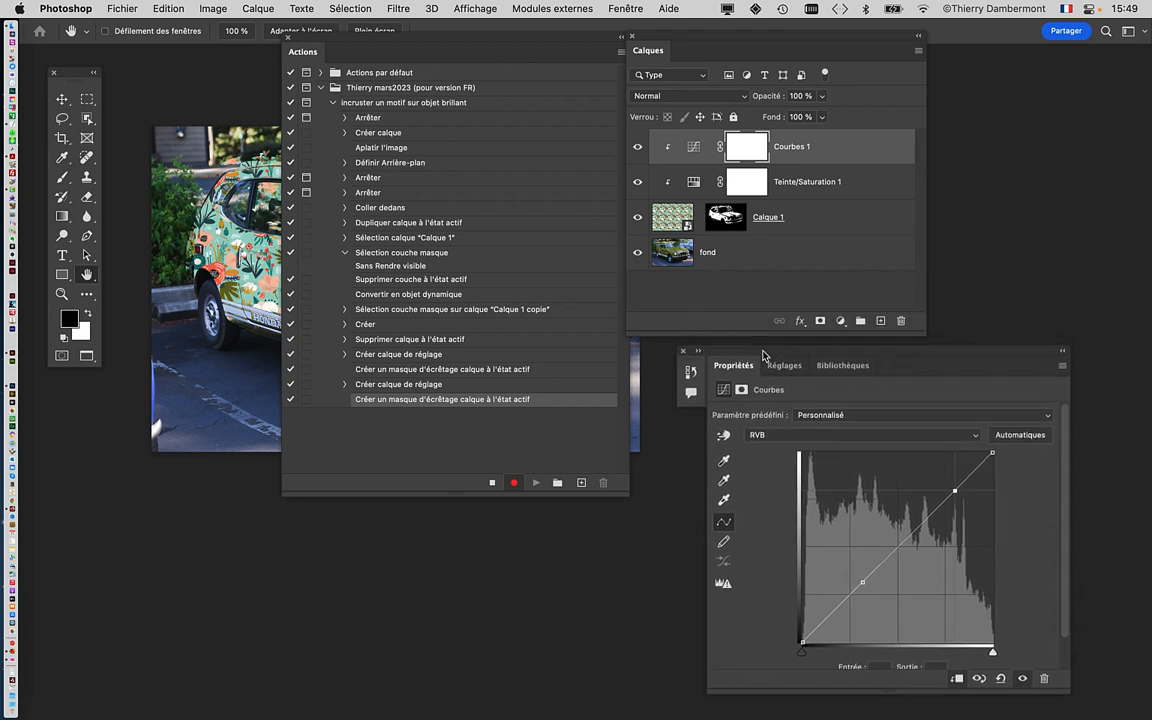
left_click(683, 351)
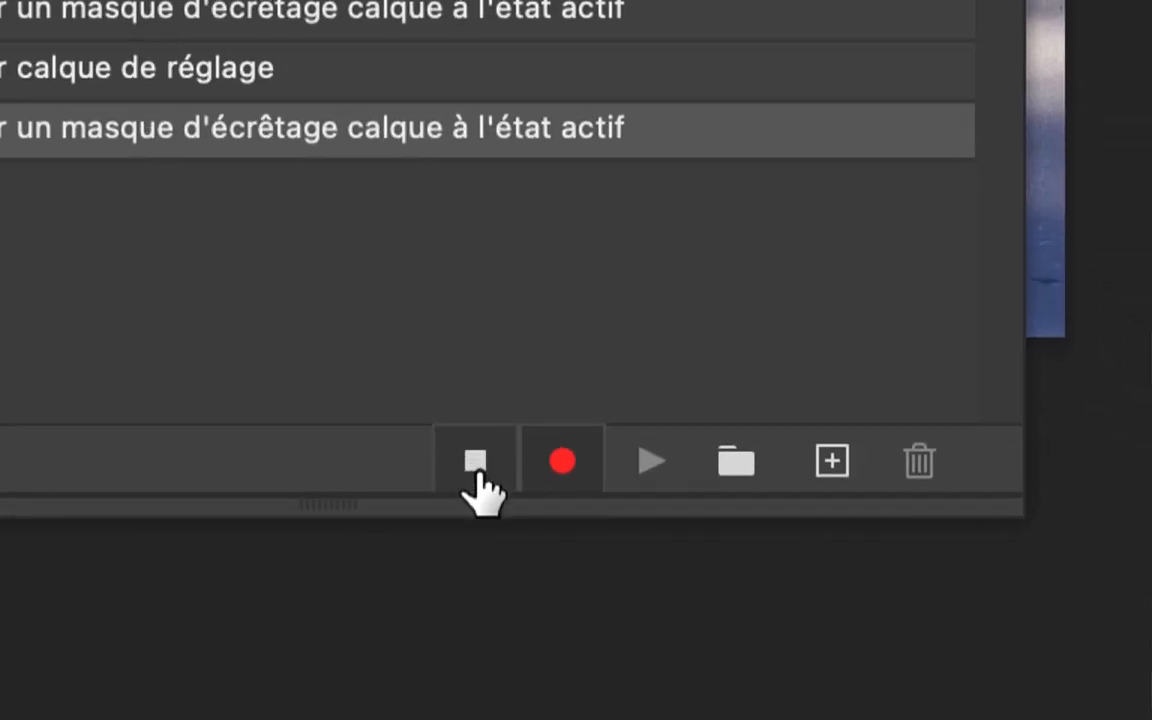
left_click(702, 687)
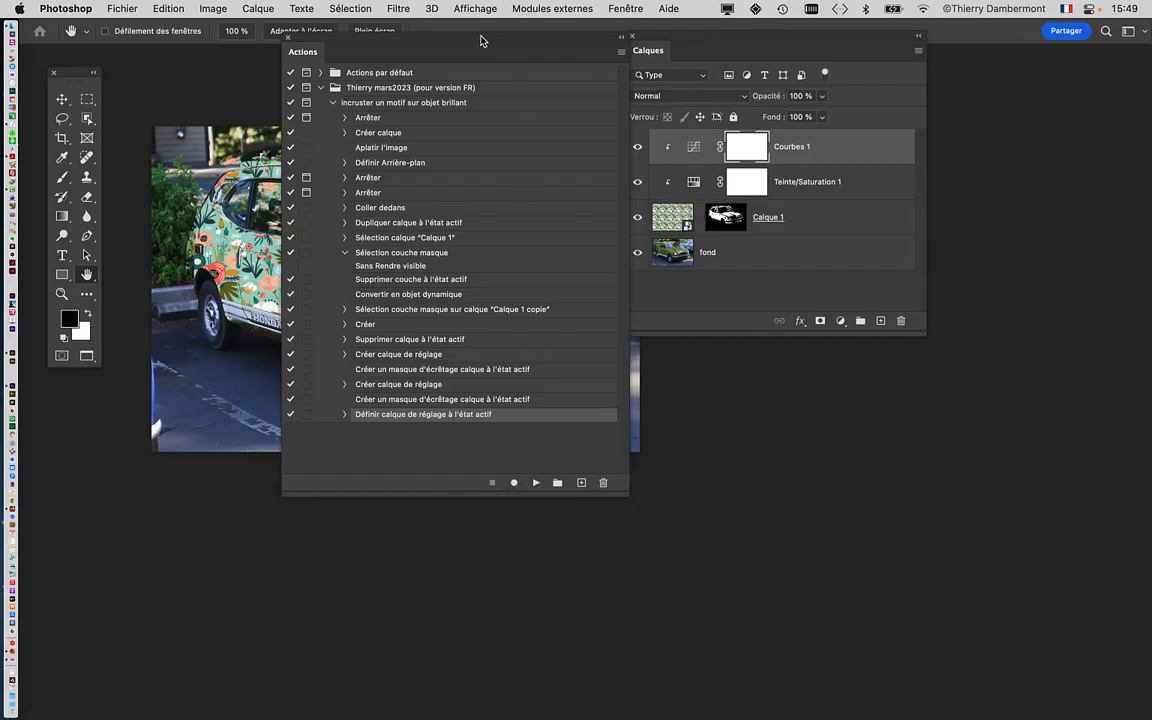
Move the Actions panel clear of the Layers panel and inspect the settings of the second recorded "Créer calque de réglage" command.
left_click_drag(468, 41, 373, 64)
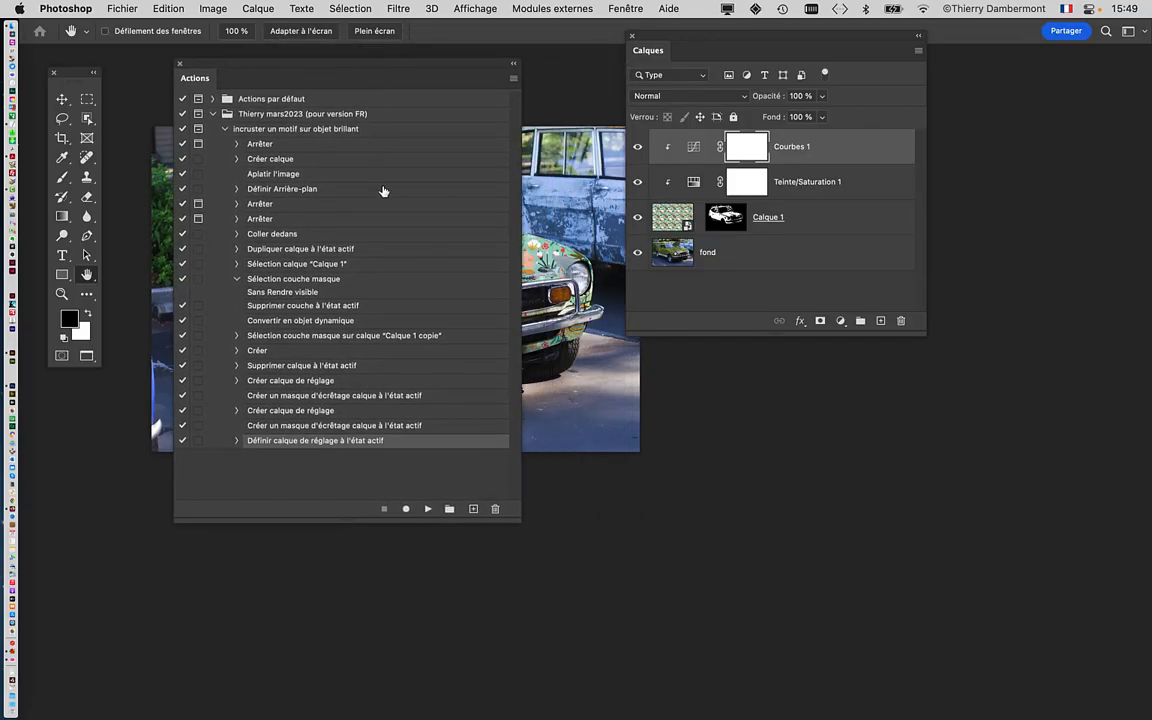
left_click(237, 410)
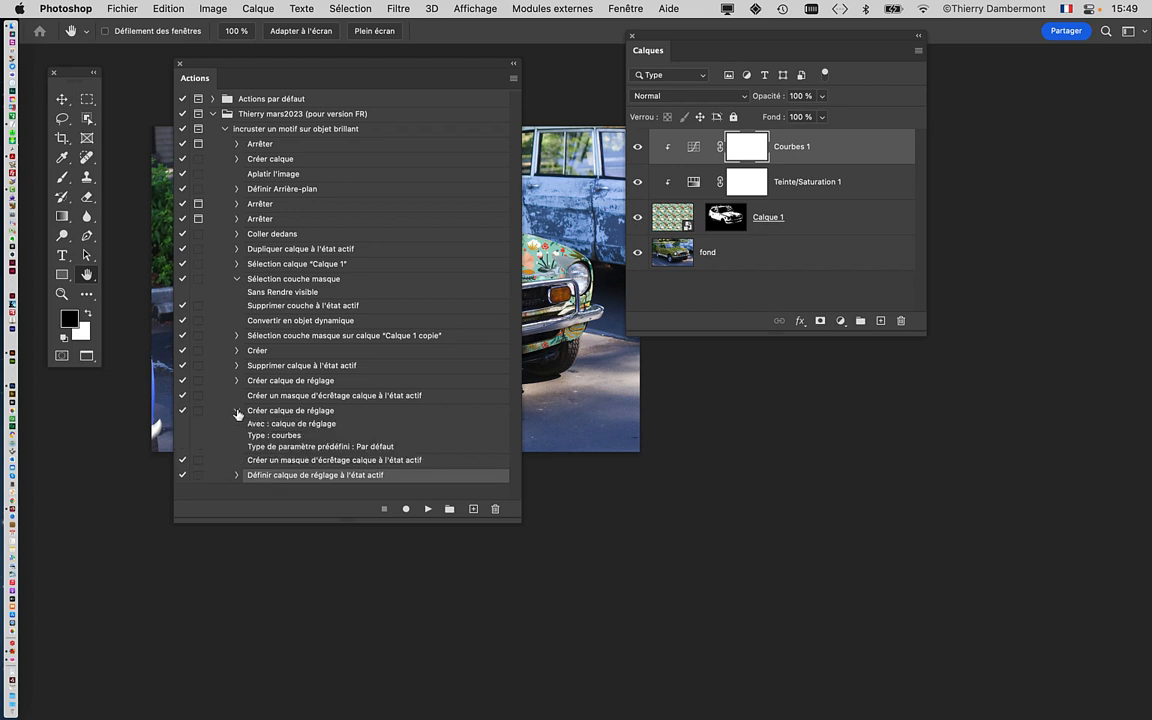
left_click(237, 410)
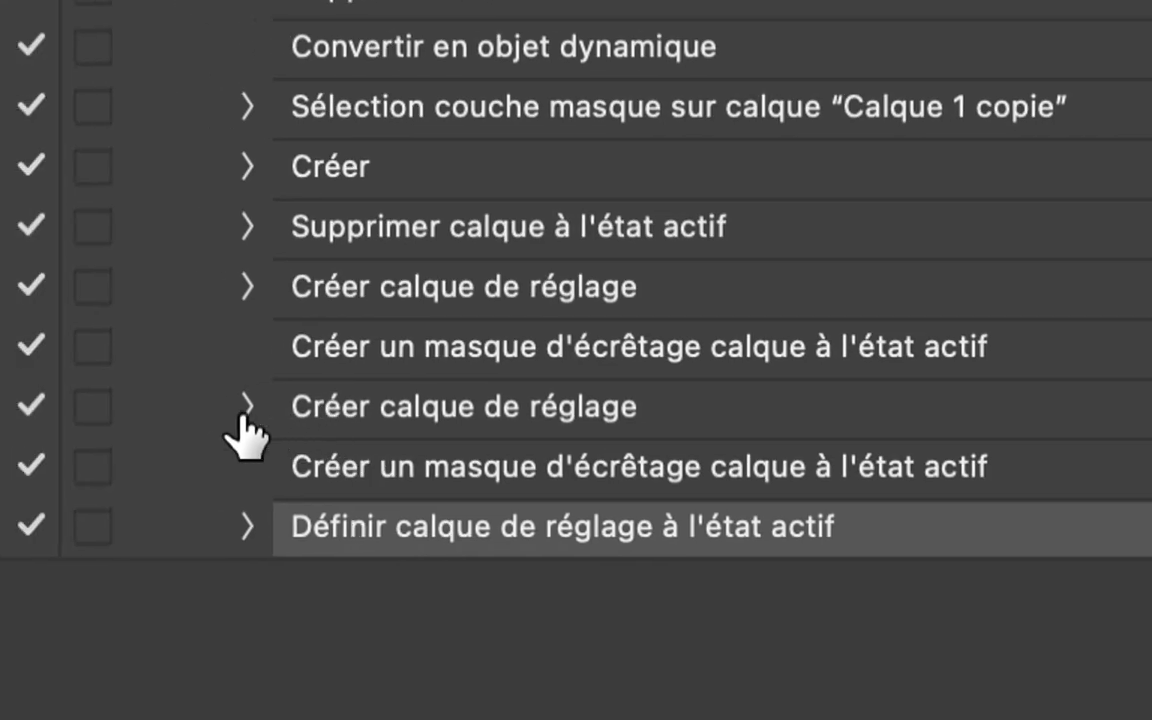
left_click(237, 411)
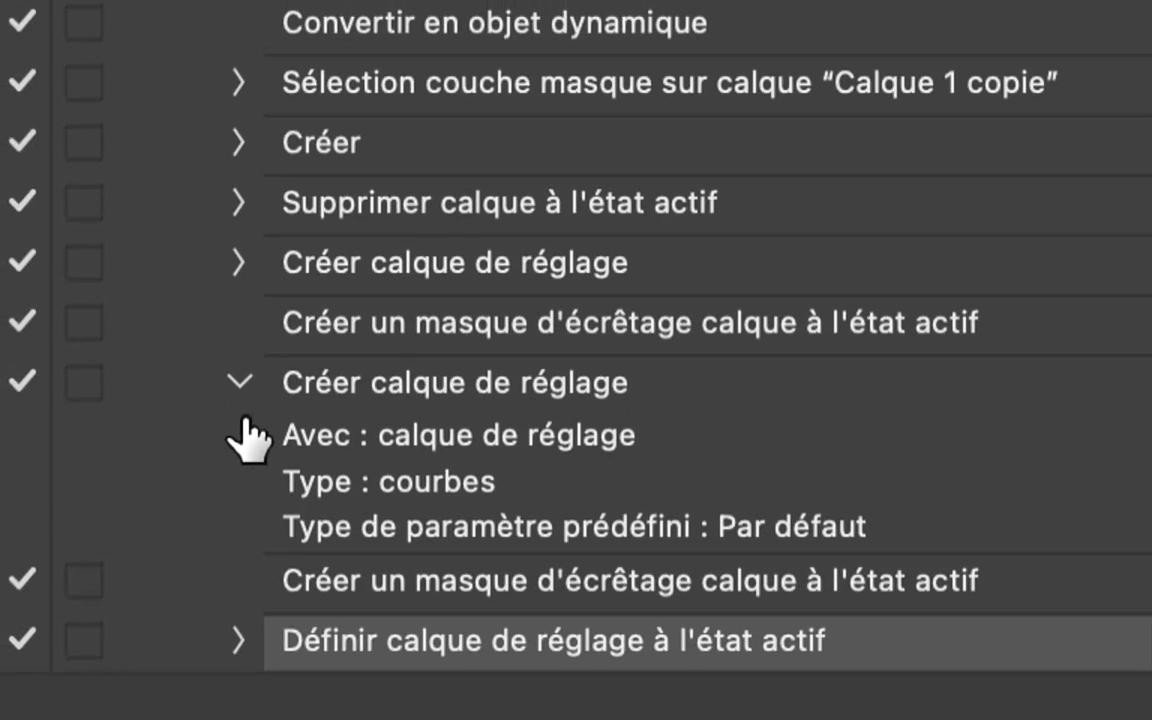
left_click(240, 272)
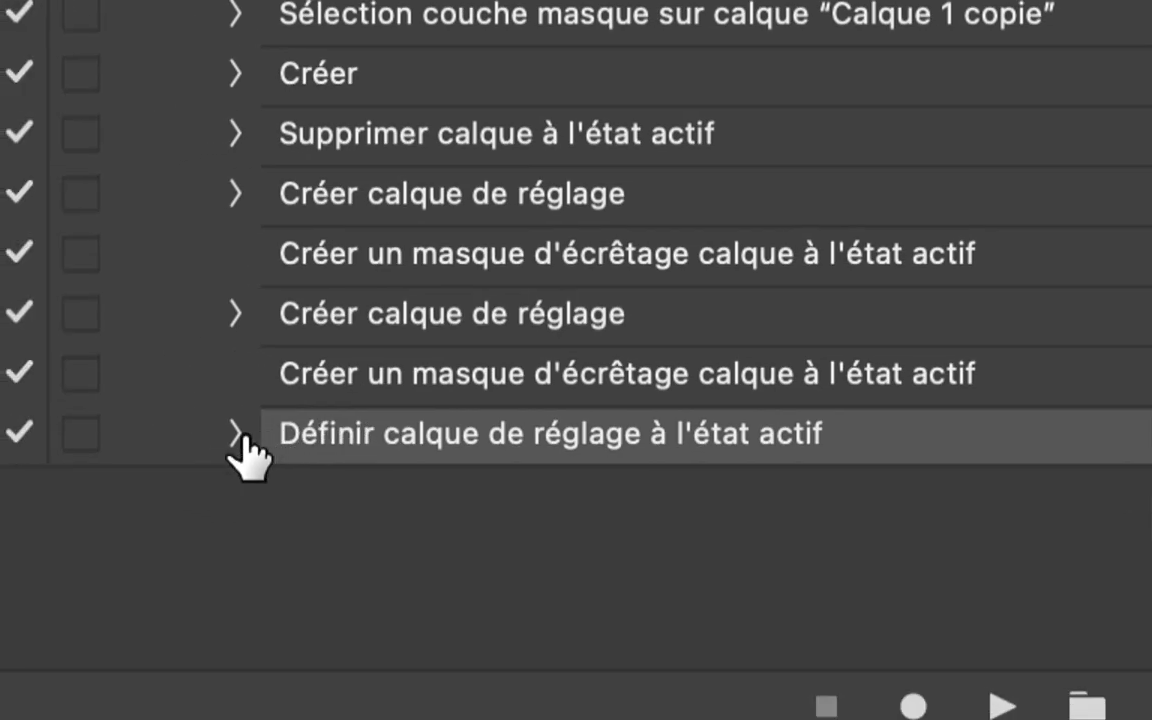
Lengthen the Actions panel and examine the curve points recorded in the "Définir calque de réglage à l'état actif" command.
left_click(240, 434)
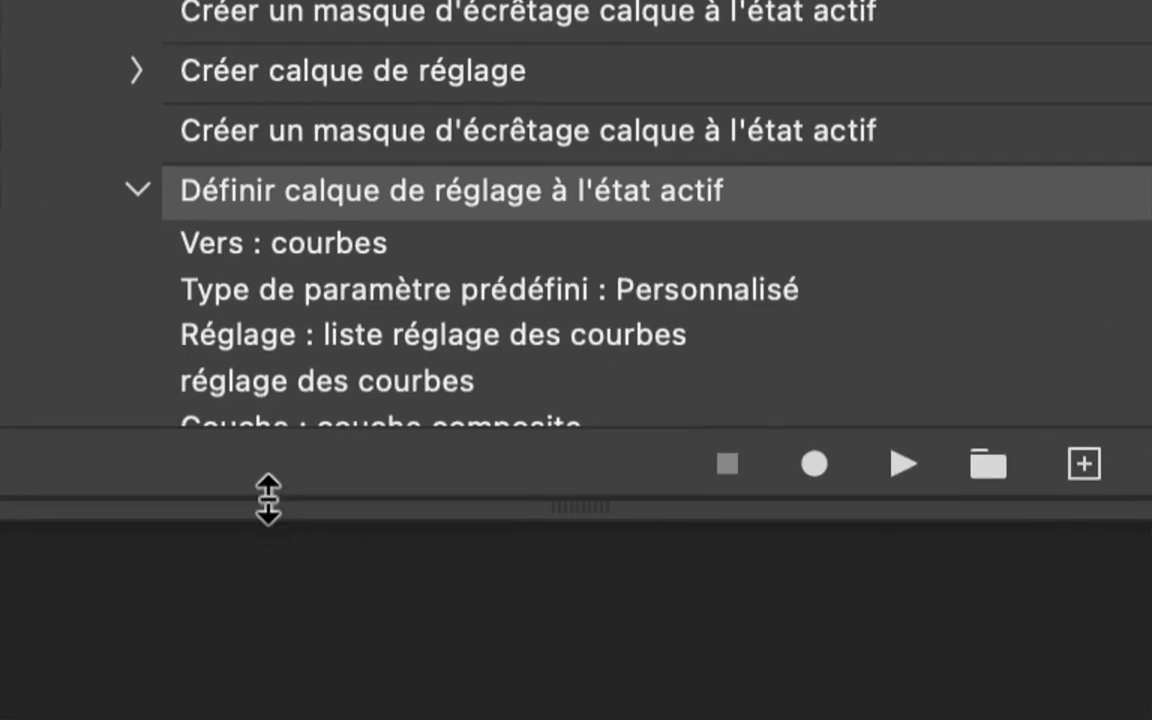
left_click_drag(268, 498, 270, 585)
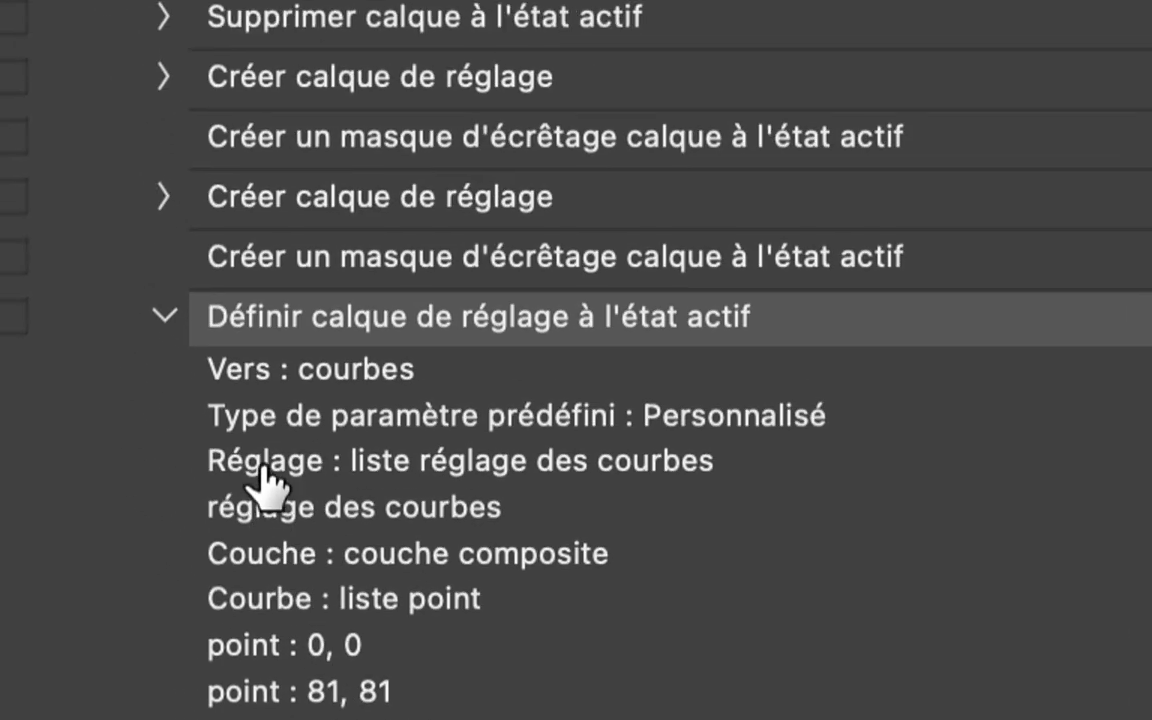
left_click(234, 436)
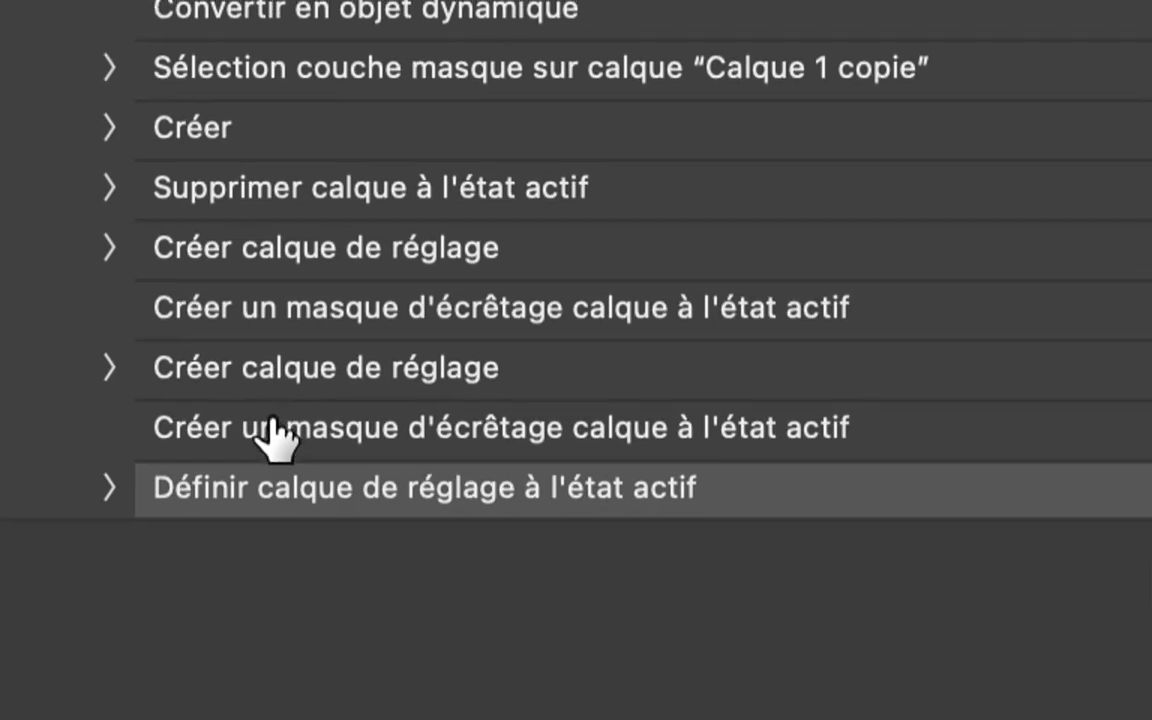
left_click(108, 487)
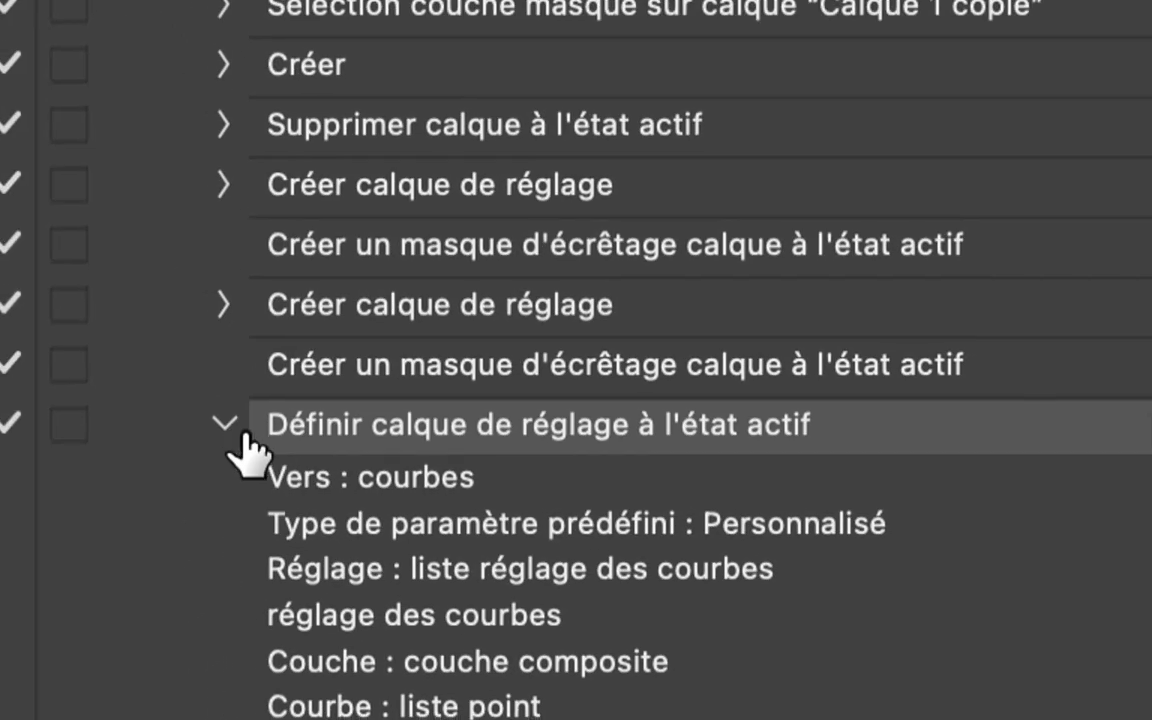
left_click(232, 430)
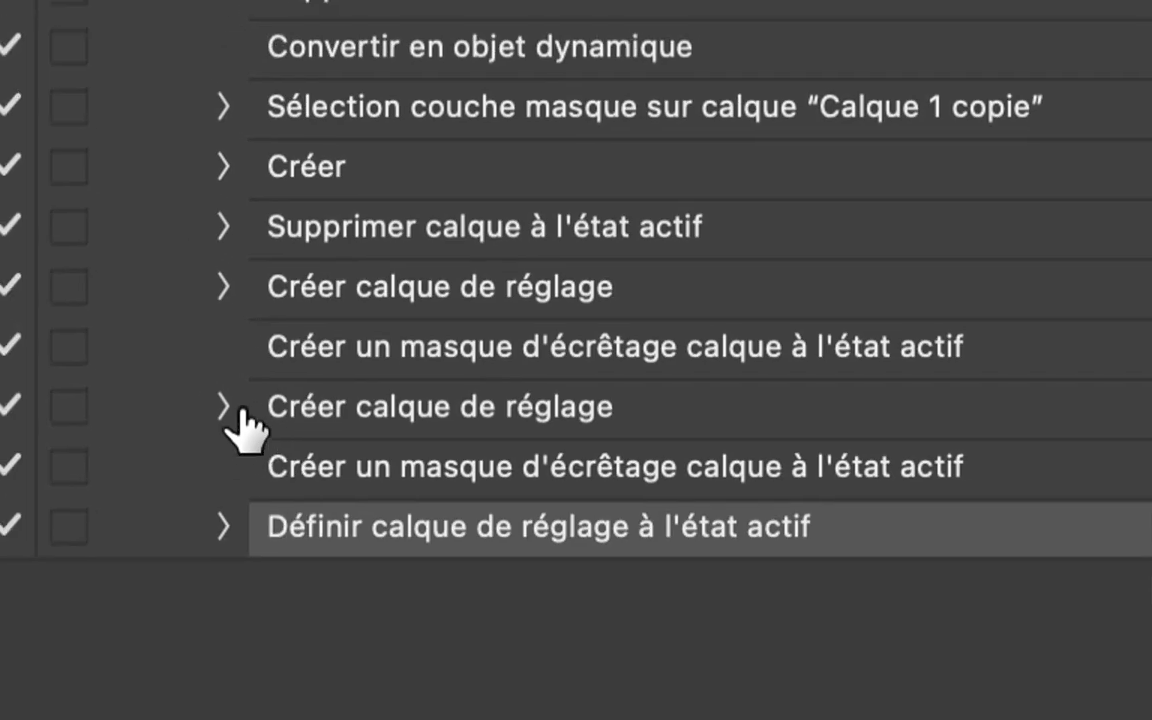
Compare the details of the second "Créer calque de réglage" command with those of "Définir calque de réglage à l'état actif".
left_click(236, 410)
left_click(236, 410)
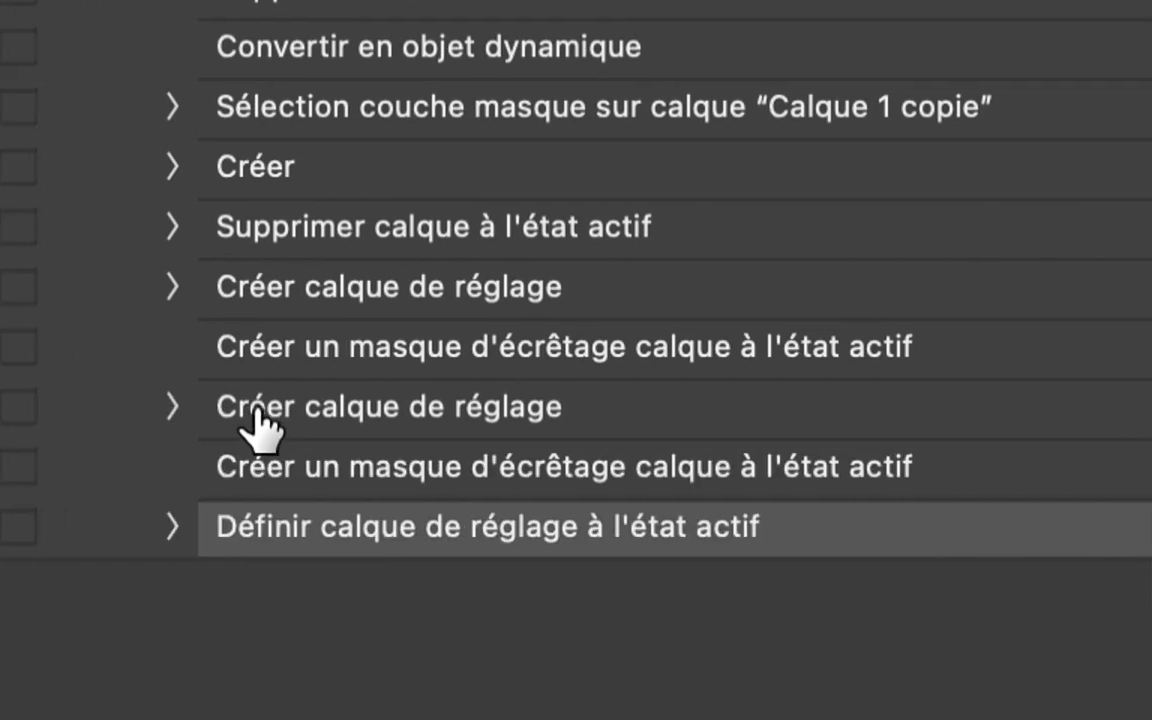
left_click(172, 406)
left_click(172, 406)
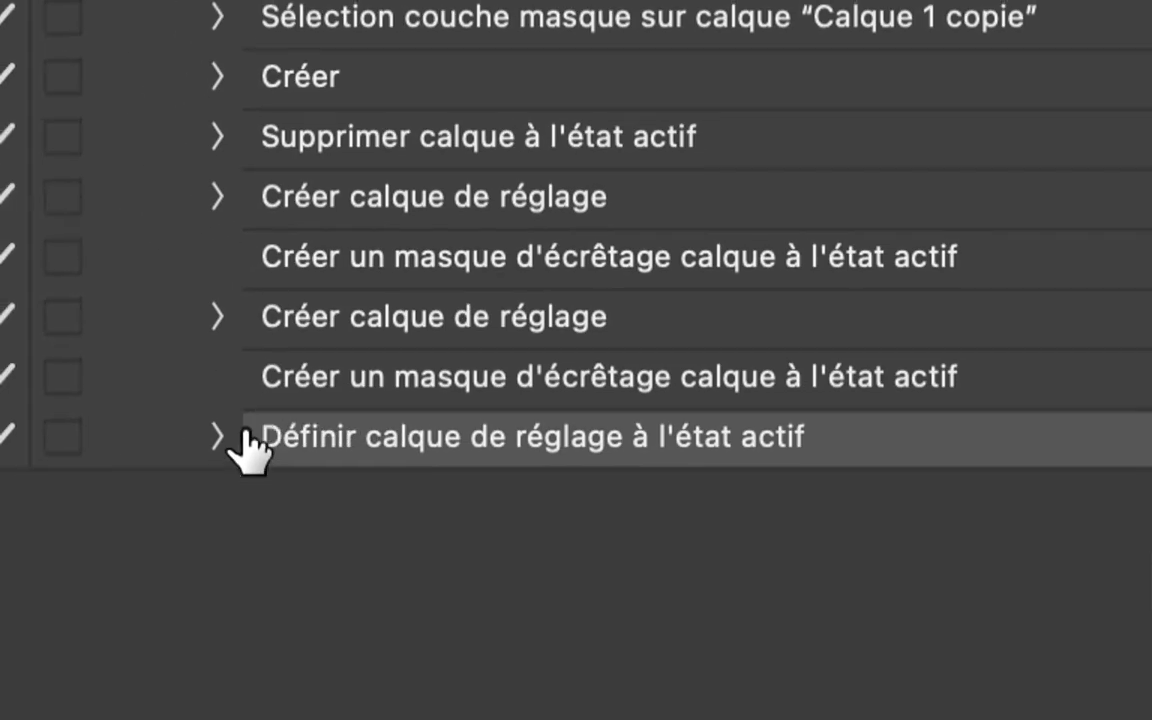
left_click(243, 442)
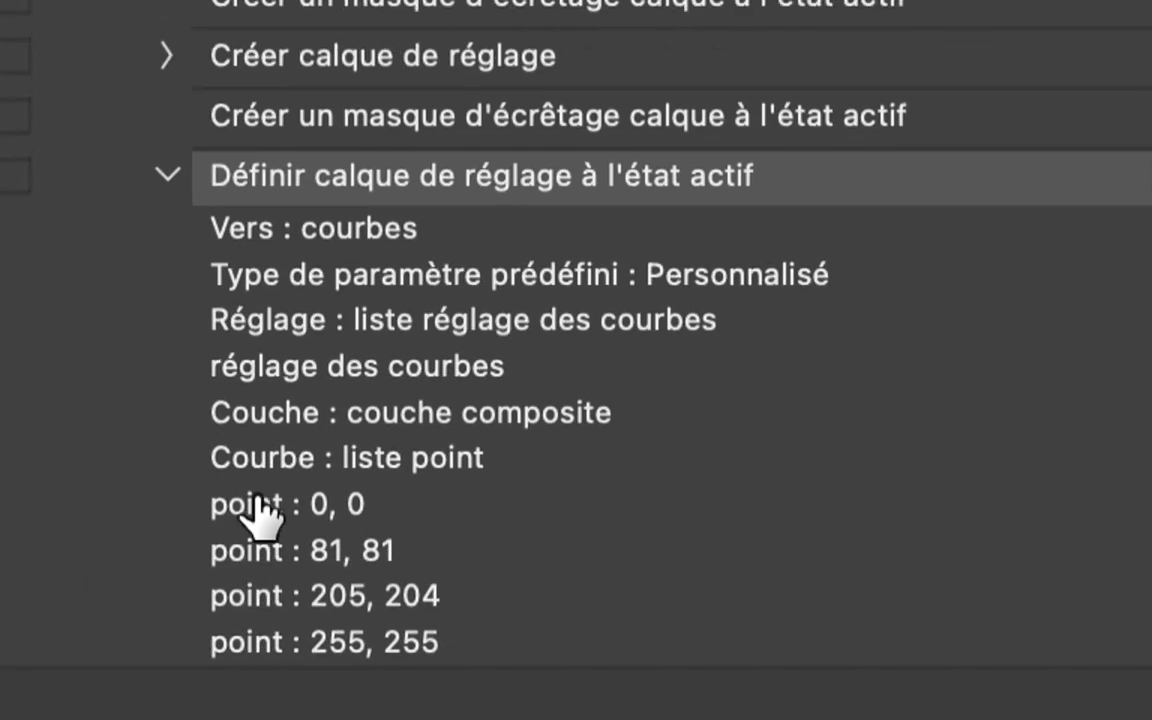
left_click(168, 175)
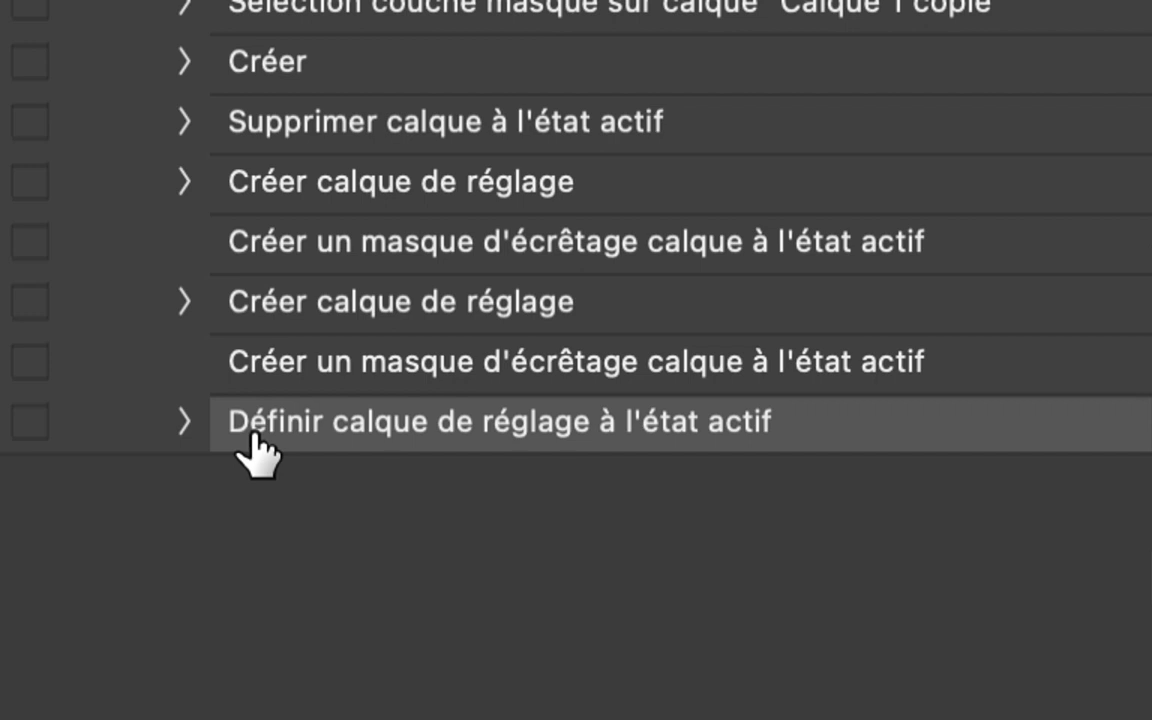
left_click(184, 421)
left_click(184, 421)
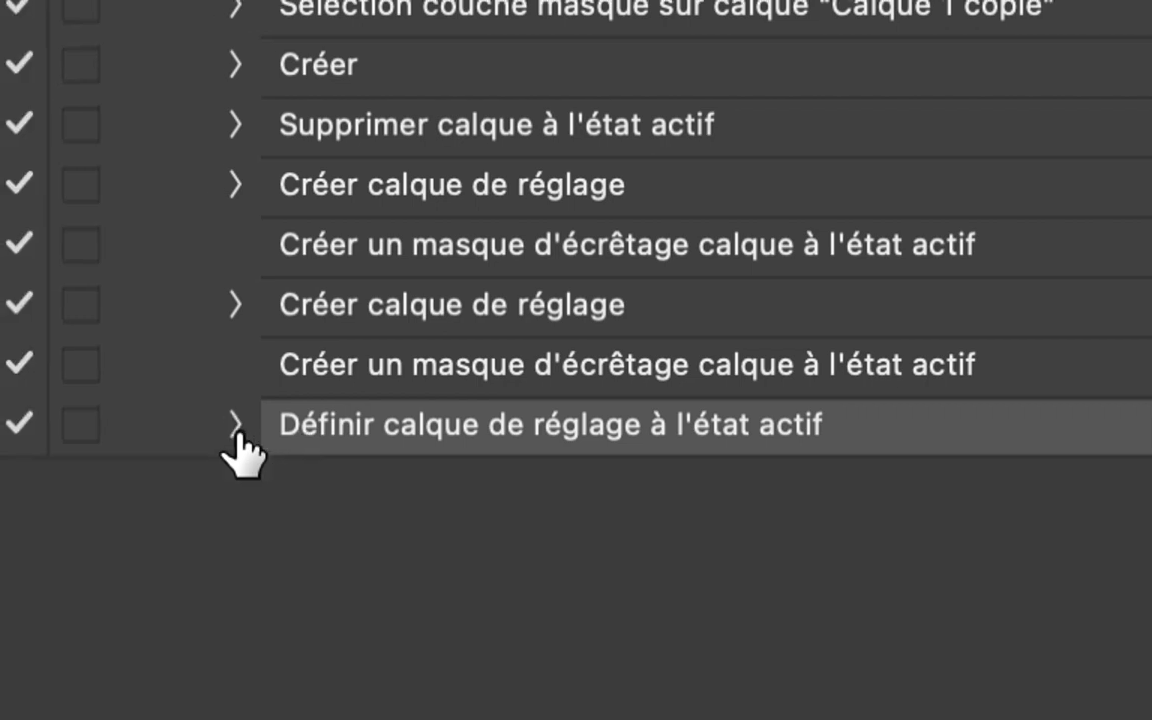
left_click(235, 428)
left_click(235, 428)
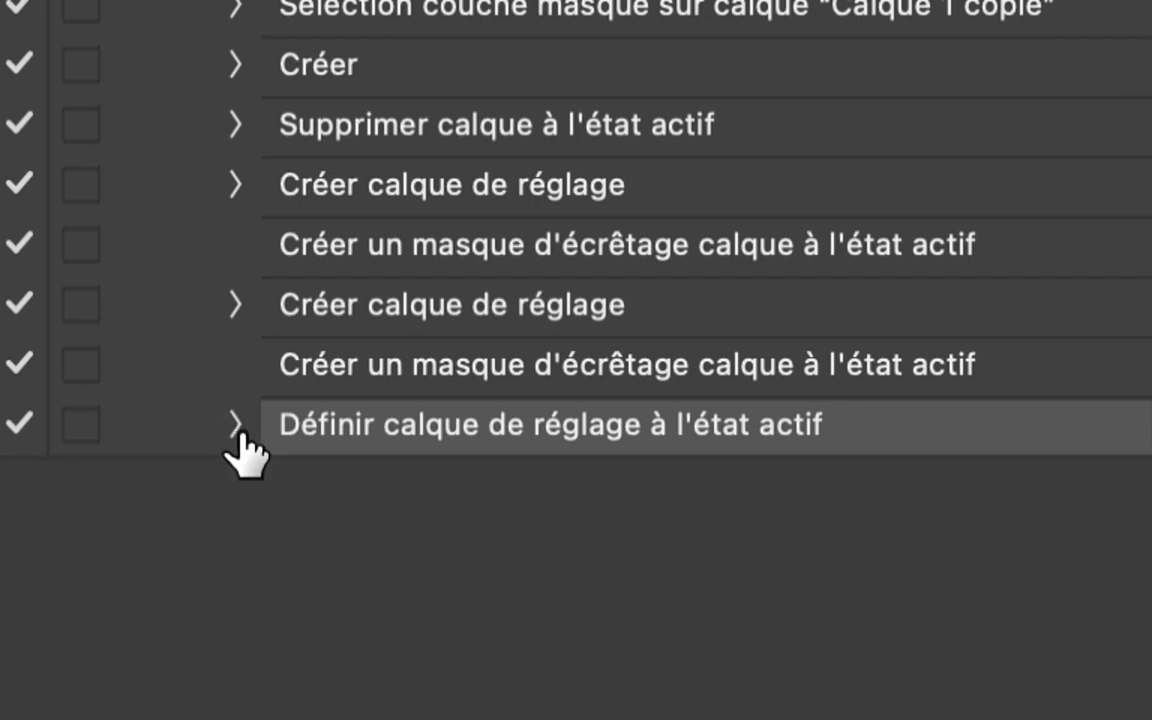